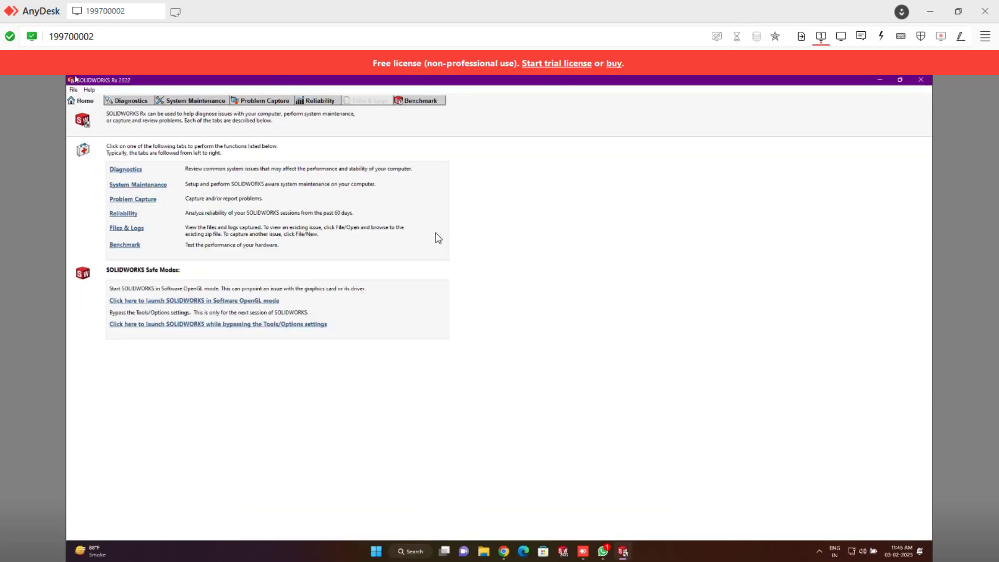
- Run the SOLIDWORKS Rx system diagnostics and launch SOLIDWORKS while bypassing the Tools/Options settings
{"action": "left_click", "coordinate": [127, 101]}
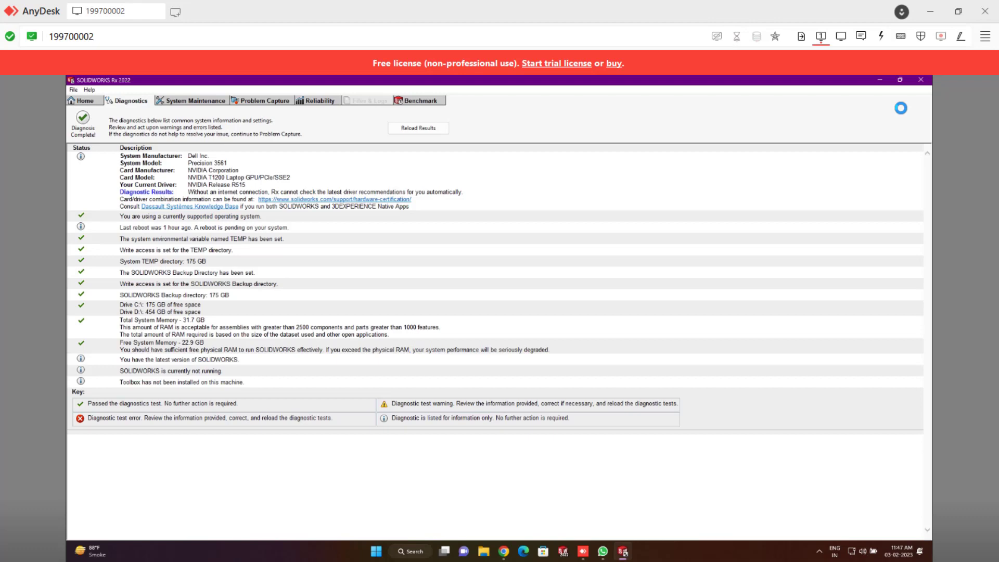
{"action": "left_click", "coordinate": [79, 100]}
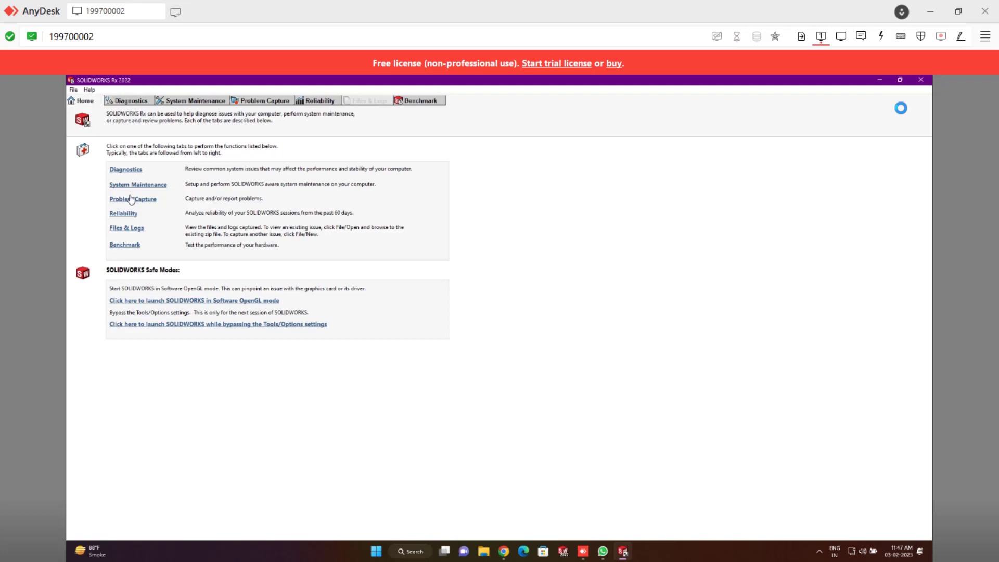
{"action": "left_click", "coordinate": [228, 325]}
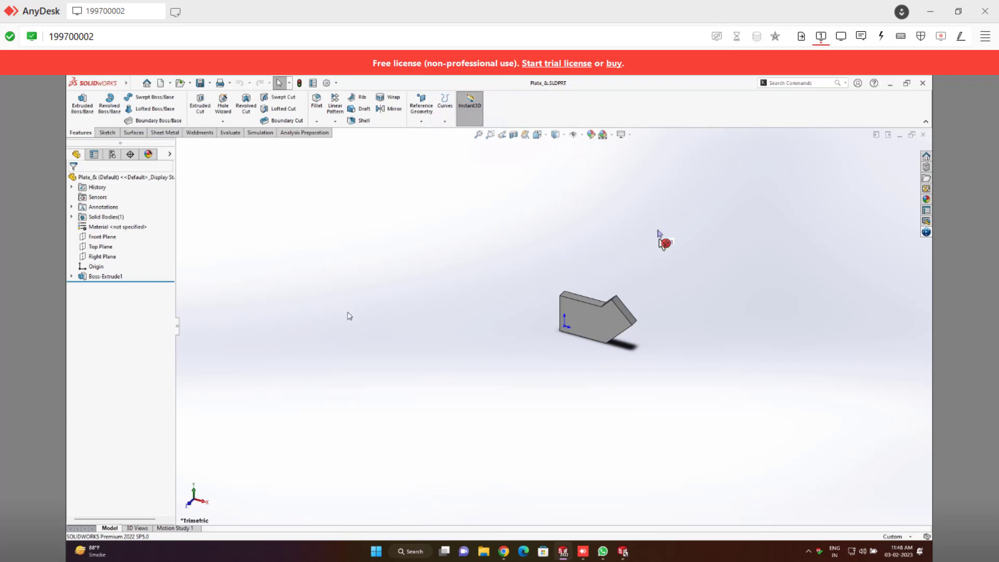
- Examine the extruded plate from several angles and zoom levels, including the isometric view, to check how the display responds
{"action": "middle_click_drag", "start_coordinate": [343, 315], "coordinate": [532, 290]}
{"action": "scroll", "coordinate": [531, 285], "scroll_direction": "down", "scroll_amount": 8}
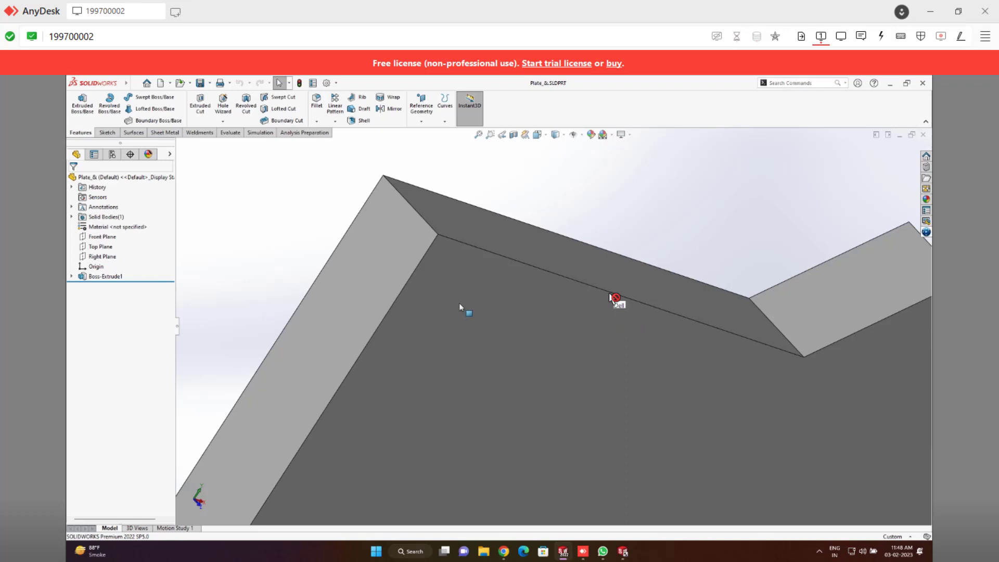
{"action": "key", "text": "ctrl+7"}
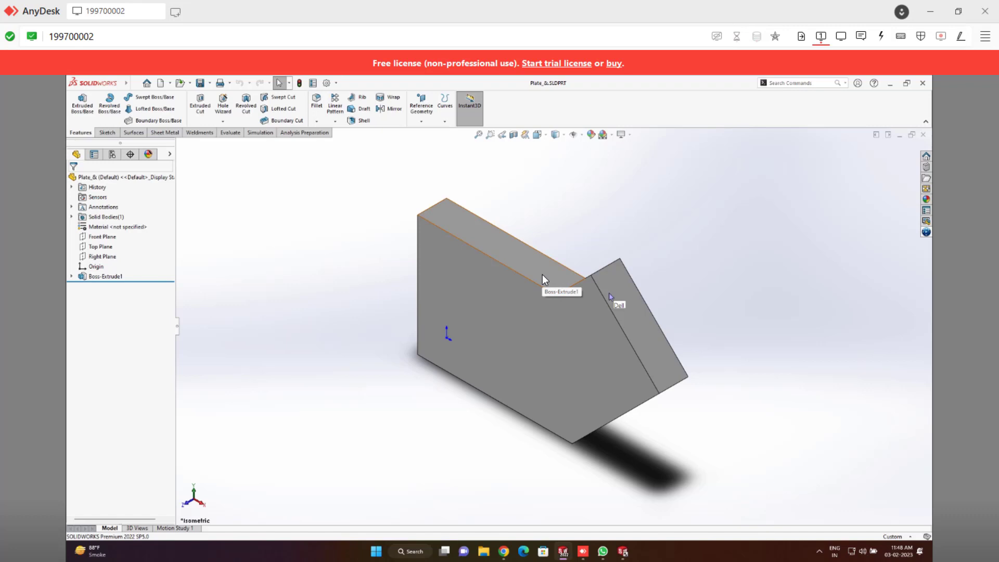
{"action": "middle_click_drag", "start_coordinate": [558, 326], "coordinate": [562, 348], "text": "ctrl"}
{"action": "scroll", "coordinate": [563, 353], "scroll_direction": "down", "scroll_amount": 3}
{"action": "scroll", "coordinate": [578, 338], "scroll_direction": "up", "scroll_amount": 3}
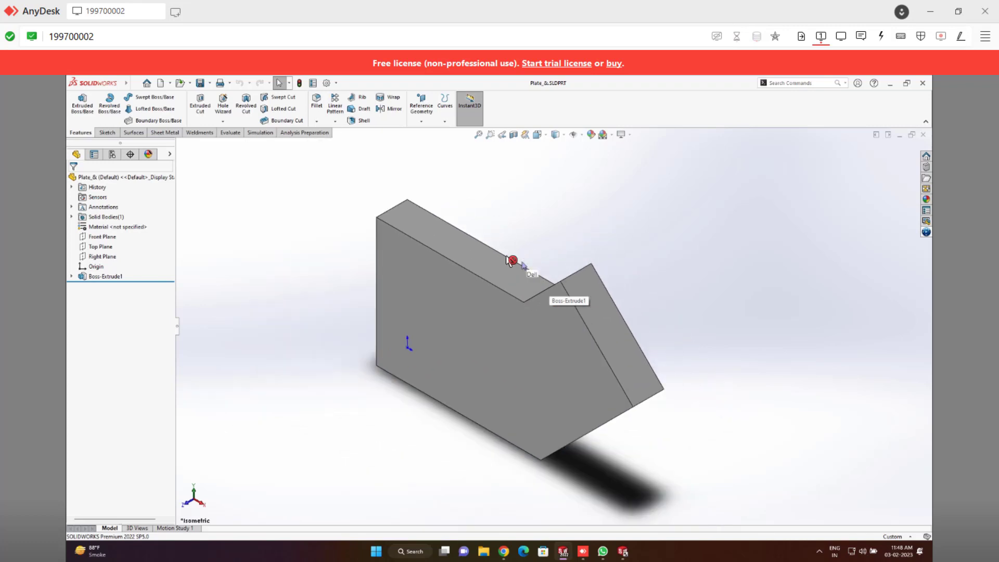
{"action": "scroll", "coordinate": [531, 319], "scroll_direction": "down", "scroll_amount": 3}
{"action": "scroll", "coordinate": [531, 321], "scroll_direction": "up", "scroll_amount": 3}
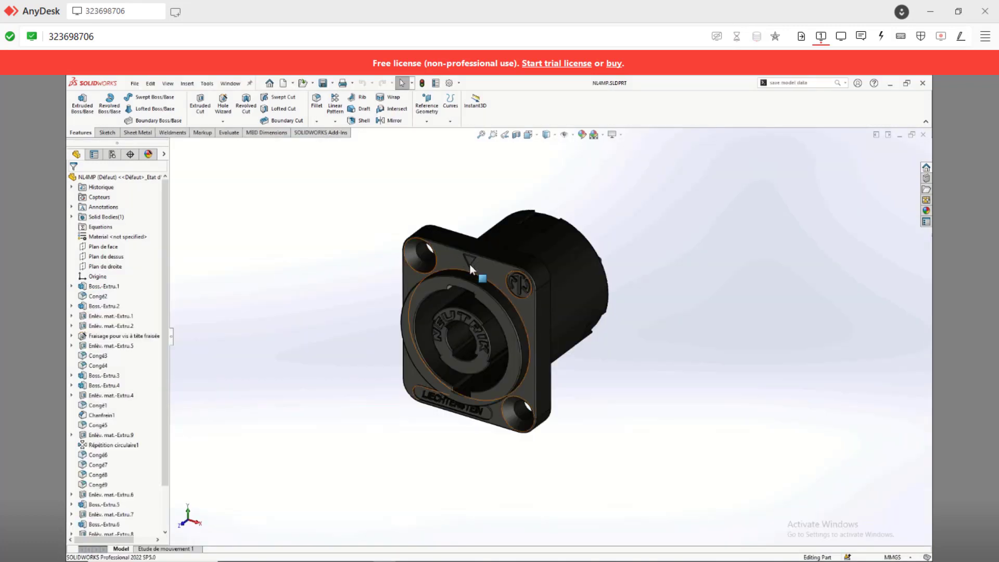
- Inspect the Performance system options and the Image Quality document properties for the connector part
{"action": "middle_click_drag", "start_coordinate": [462, 268], "coordinate": [494, 249]}
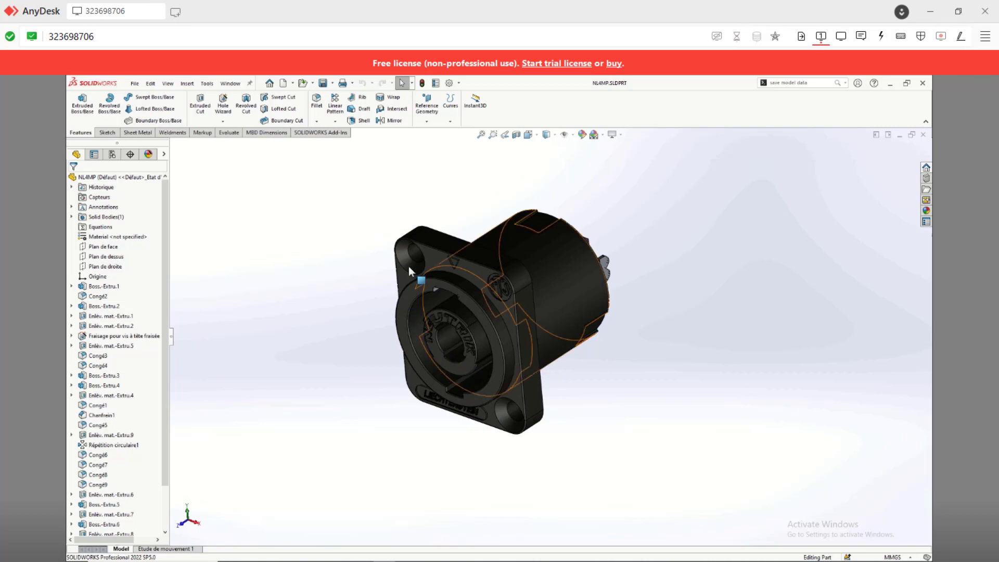
{"action": "left_click", "coordinate": [448, 82]}
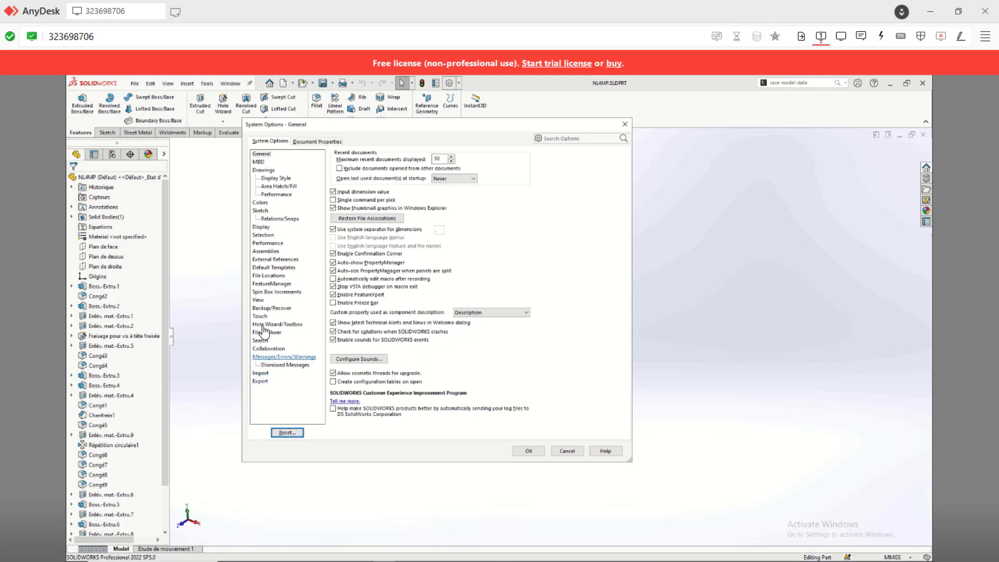
{"action": "left_click", "coordinate": [275, 244]}
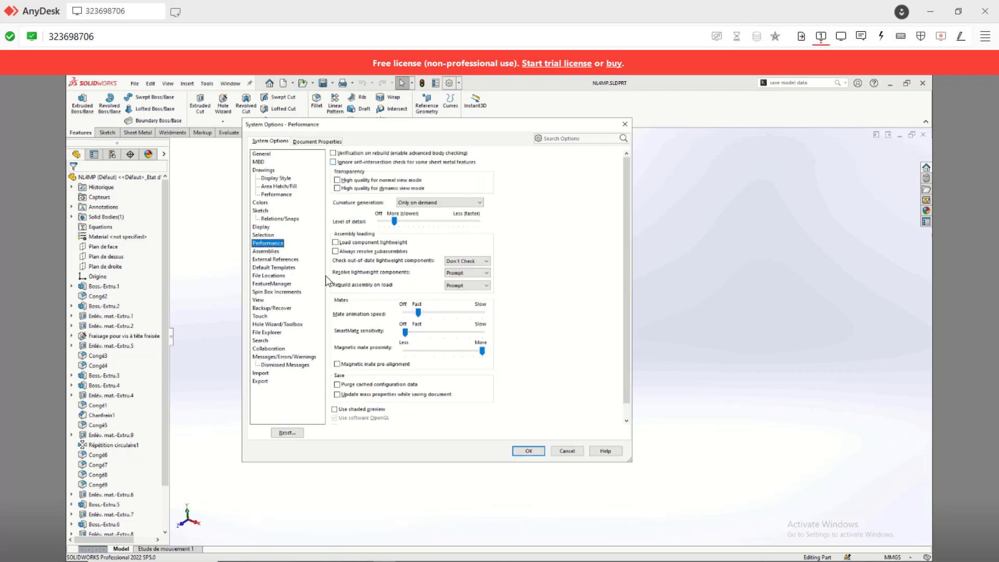
{"action": "scroll", "coordinate": [465, 258], "scroll_direction": "down", "scroll_amount": 1}
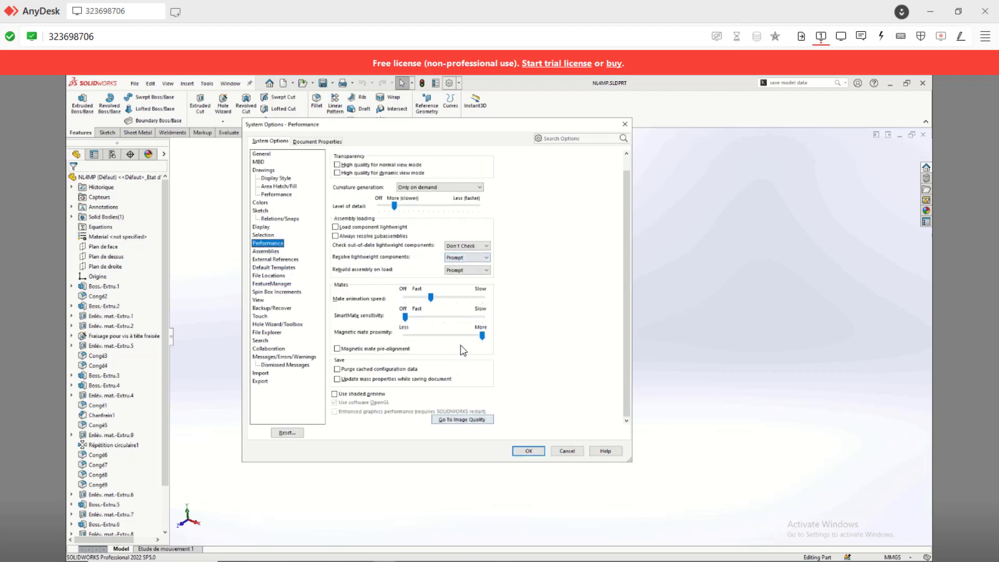
{"action": "left_click", "coordinate": [462, 420]}
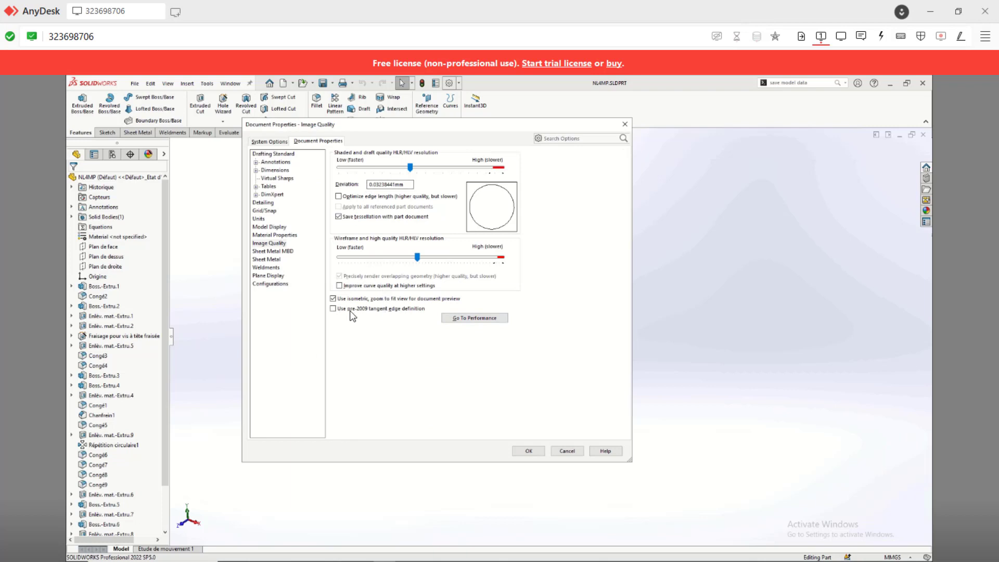
{"action": "left_click", "coordinate": [461, 321]}
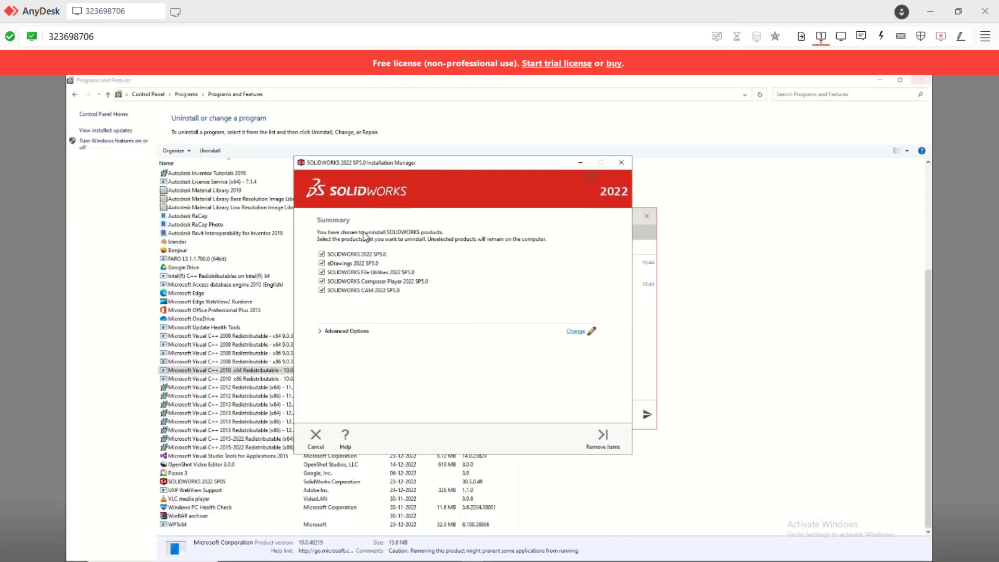
- Set the SOLIDWORKS uninstall to also remove registry entries, data files and folders, and download files and folders
{"action": "left_click", "coordinate": [575, 332]}
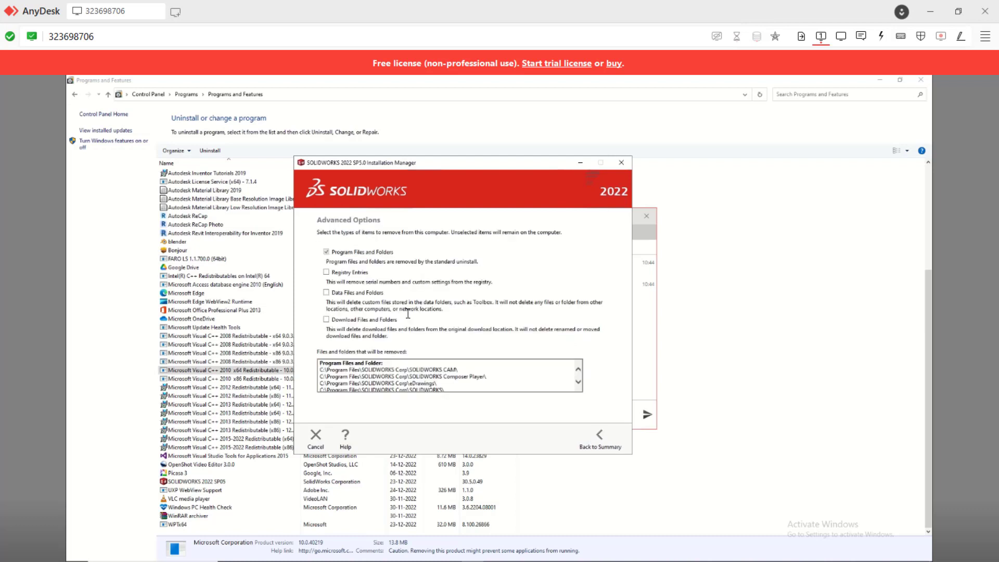
{"action": "left_click", "coordinate": [326, 293]}
{"action": "left_click", "coordinate": [326, 272]}
{"action": "left_click", "coordinate": [326, 319]}
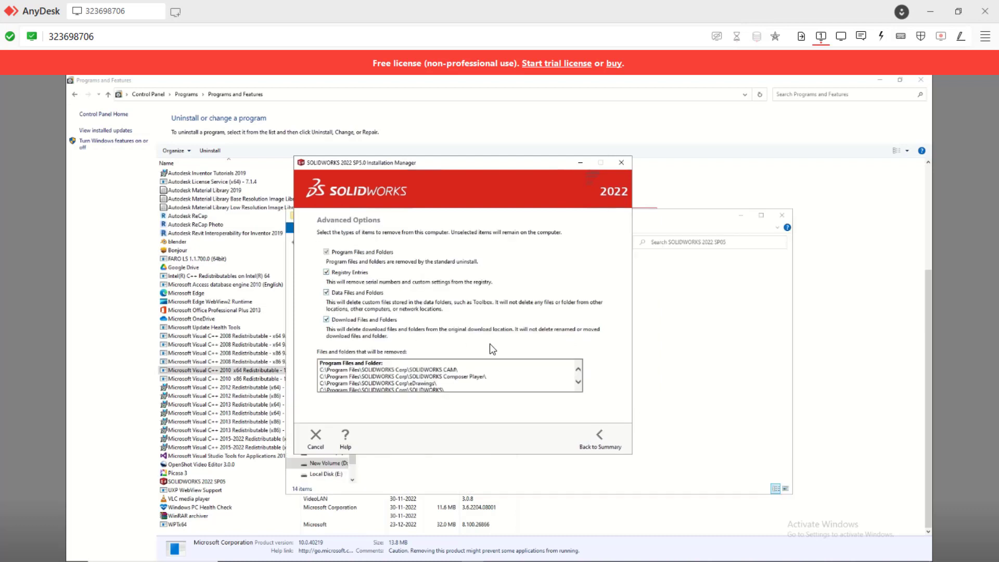
{"action": "left_click", "coordinate": [600, 446]}
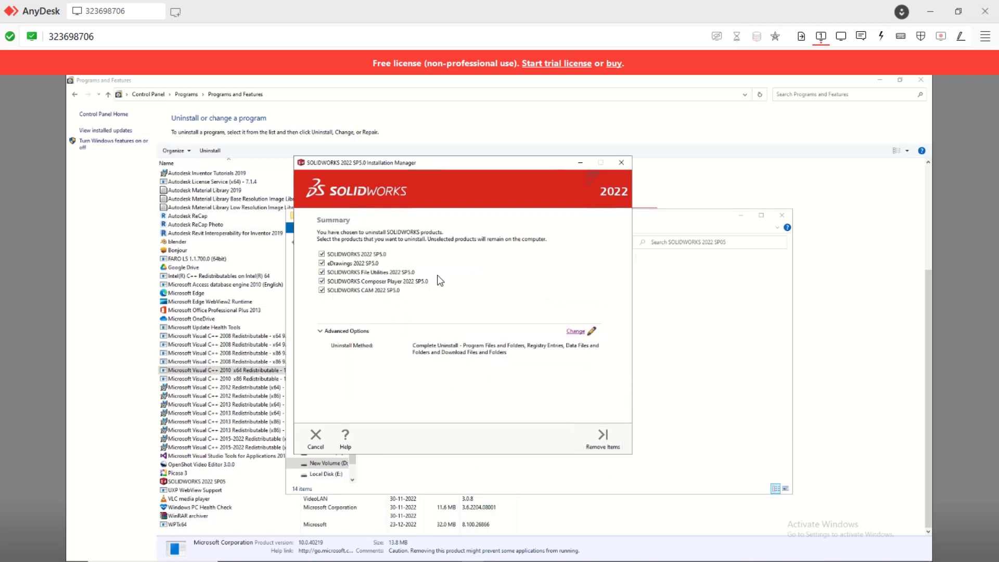
- Start removing the selected SOLIDWORKS products, deactivating the license automatically over the Internet and agreeing to delete the non-standard items
{"action": "left_click", "coordinate": [604, 446]}
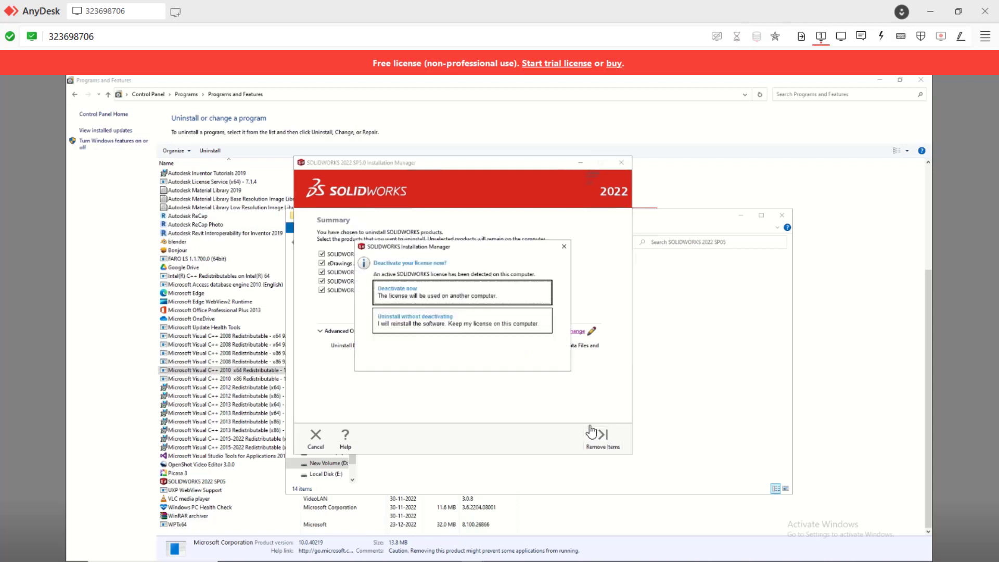
{"action": "left_click", "coordinate": [397, 301]}
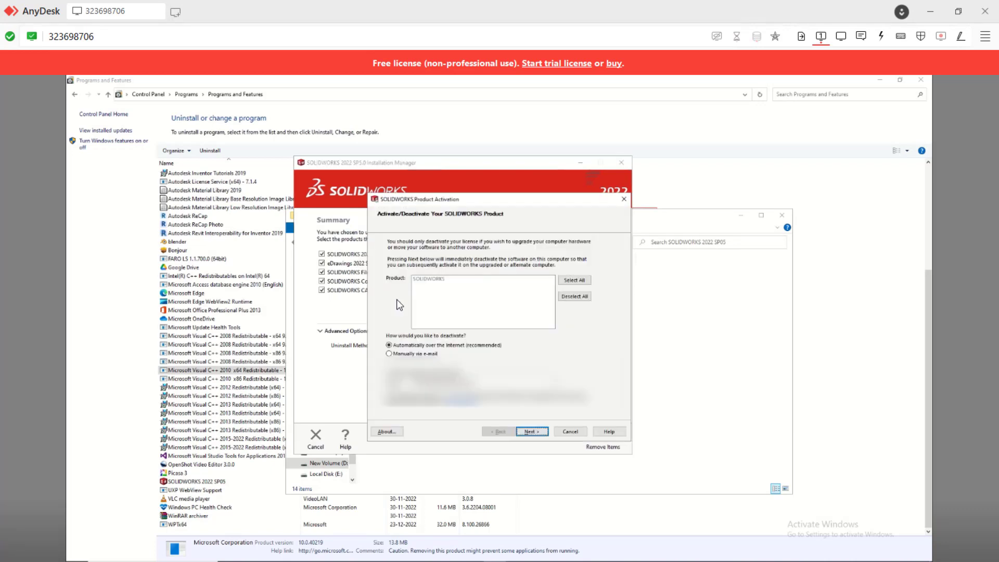
{"action": "left_click", "coordinate": [575, 280]}
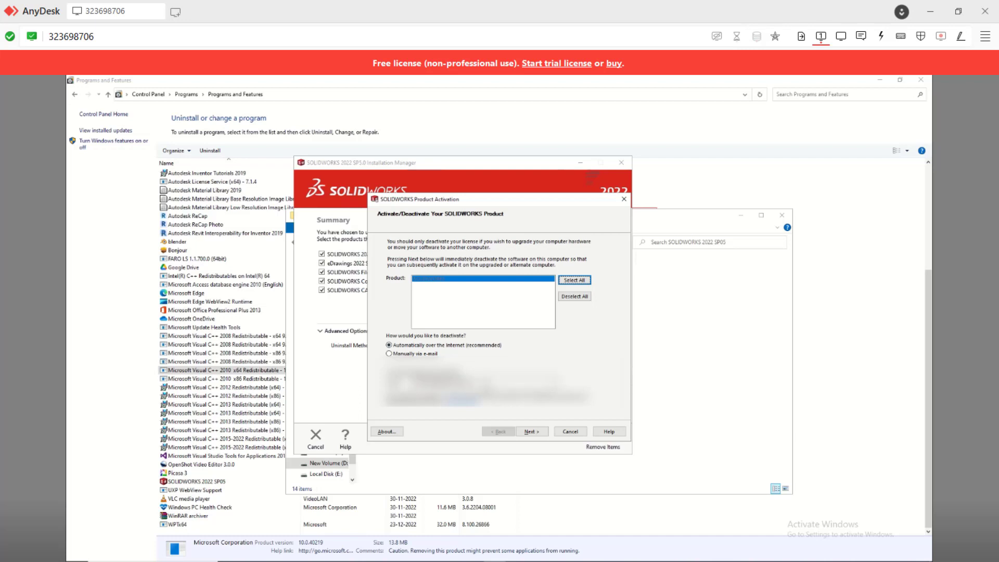
{"action": "left_click", "coordinate": [531, 431]}
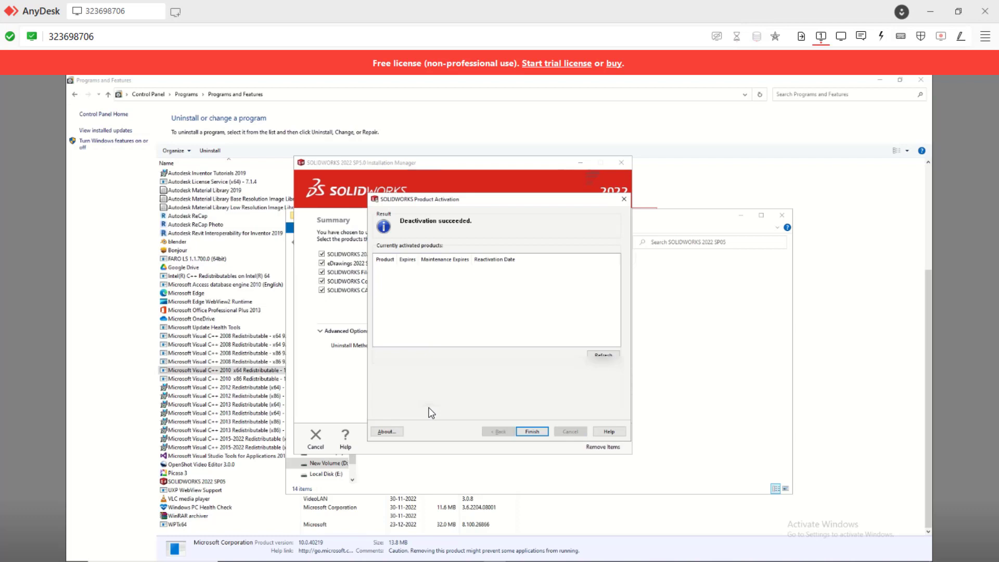
{"action": "left_click", "coordinate": [532, 431]}
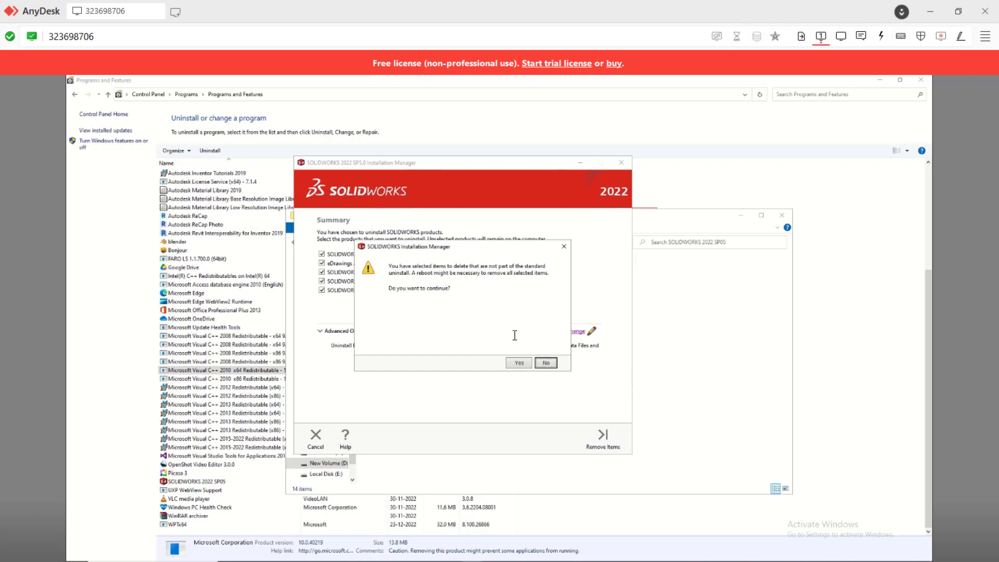
{"action": "left_click", "coordinate": [524, 366]}
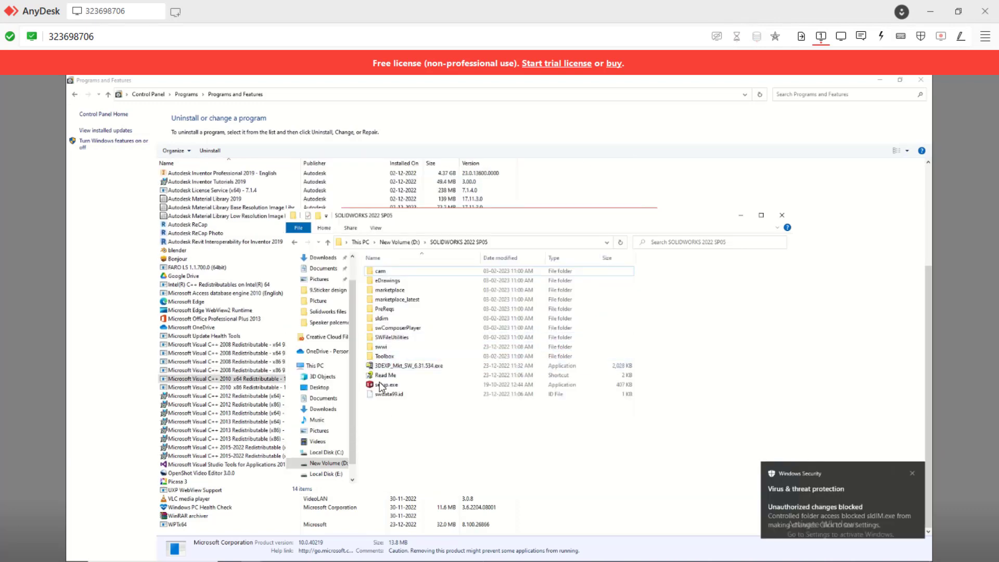
- Launch setup.exe from the SOLIDWORKS 2022 SP05 folder and allow it to make changes to the device
{"action": "left_click", "coordinate": [382, 386]}
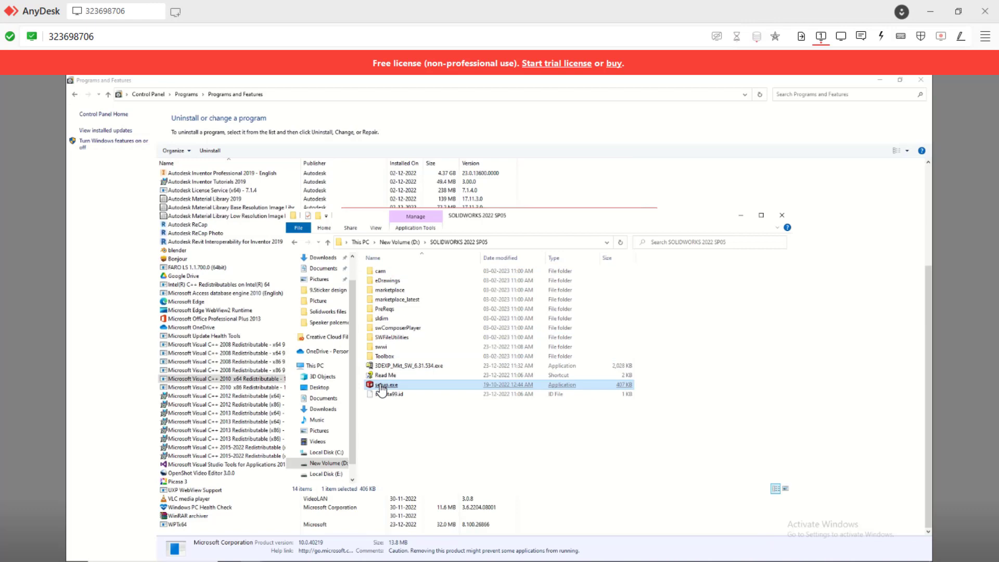
{"action": "right_click", "coordinate": [381, 386]}
{"action": "left_click", "coordinate": [411, 179]}
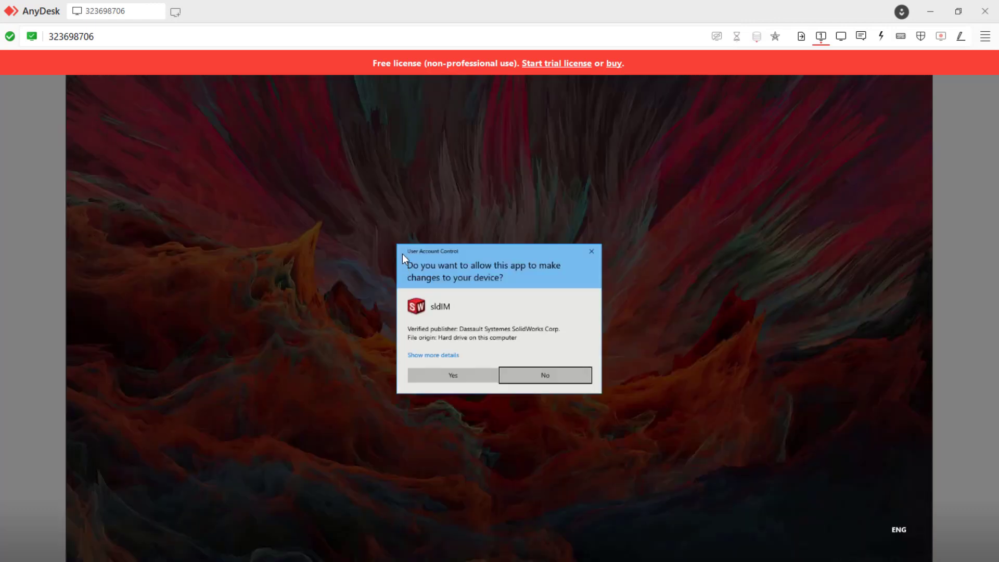
{"action": "left_click", "coordinate": [454, 377]}
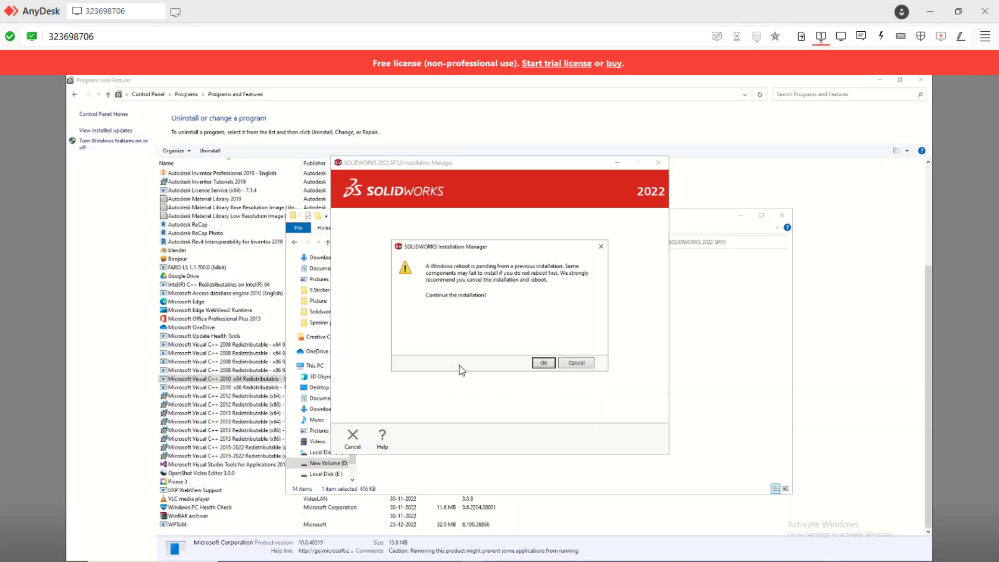
- Continue the setup despite the pending reboot with the Install on this computer type, and proceed past the serial number page
{"action": "left_click", "coordinate": [543, 363]}
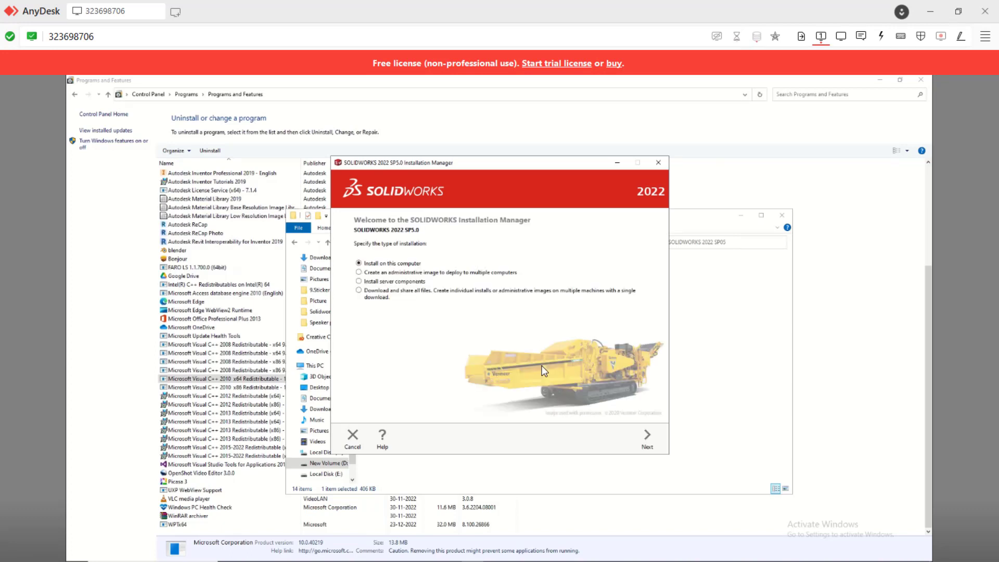
{"action": "left_click", "coordinate": [648, 440]}
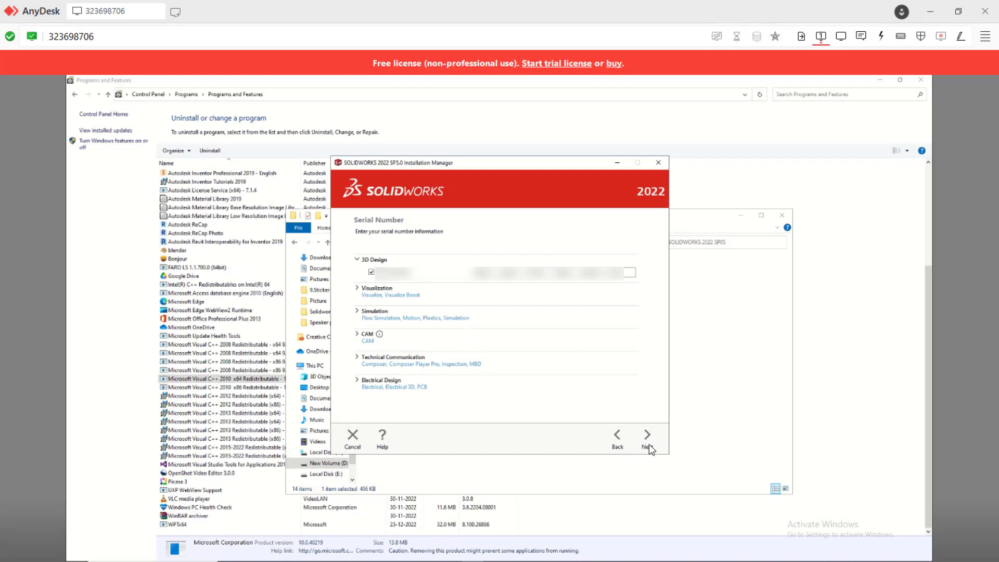
{"action": "left_click", "coordinate": [649, 446]}
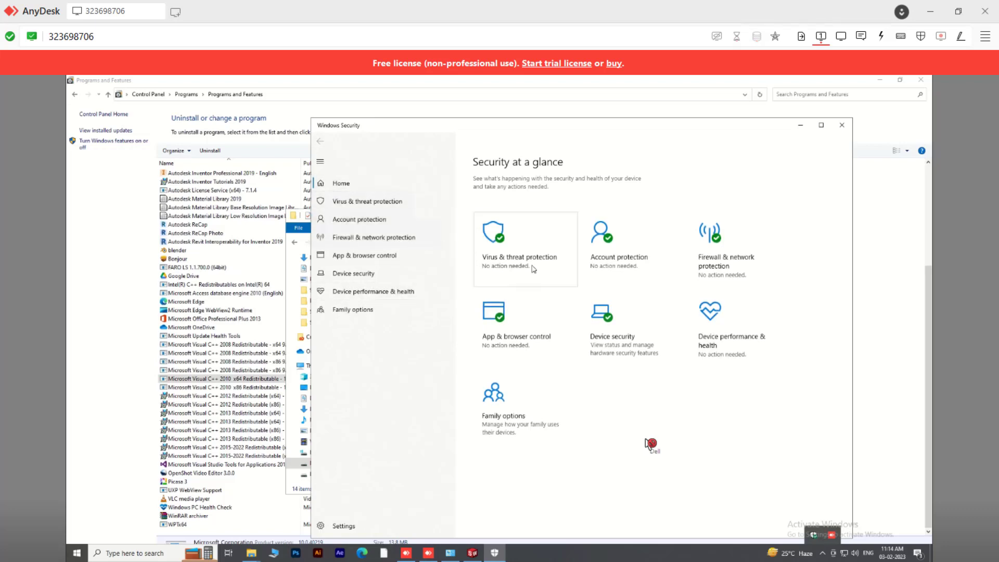
- Review the device security, account, app and browser, and virus and threat protection pages of Windows Security
{"action": "left_click", "coordinate": [603, 339]}
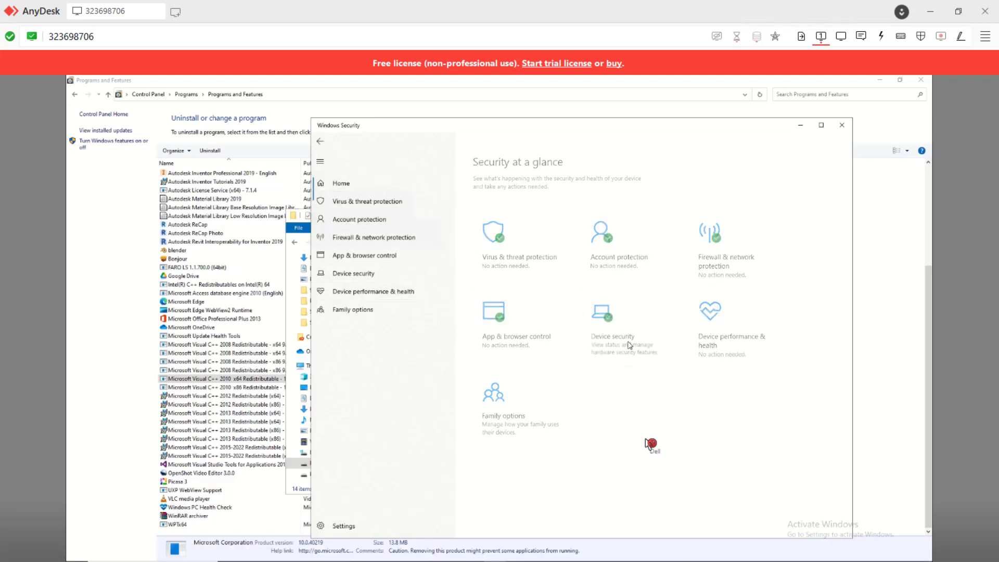
{"action": "left_click", "coordinate": [362, 220]}
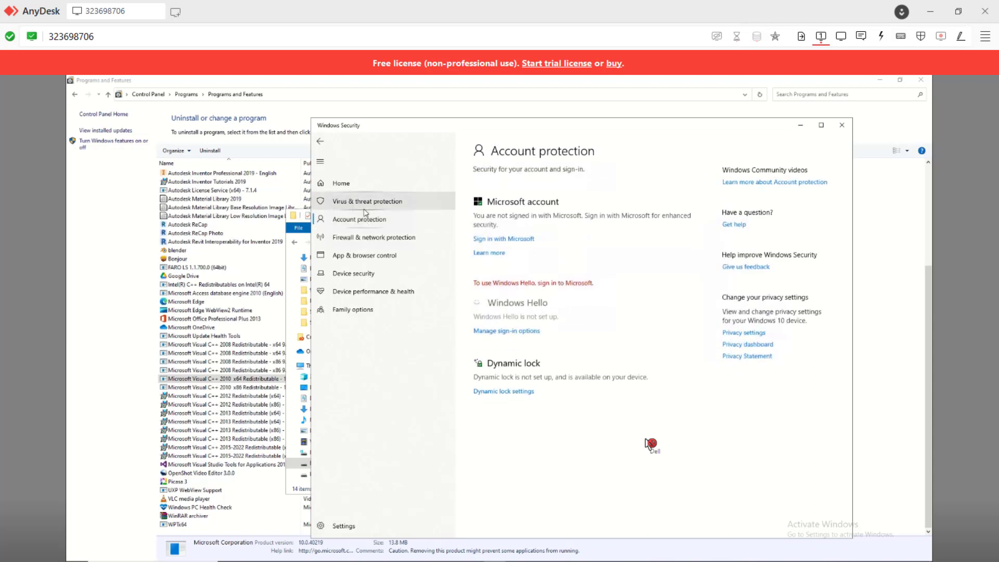
{"action": "left_click", "coordinate": [364, 207]}
{"action": "scroll", "coordinate": [344, 250], "scroll_direction": "down", "scroll_amount": 1}
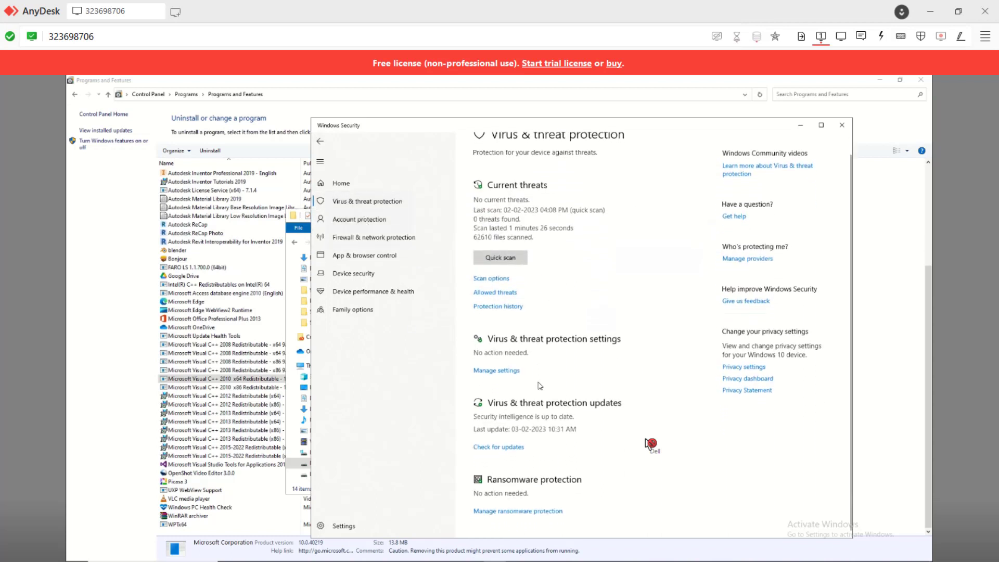
{"action": "scroll", "coordinate": [359, 281], "scroll_direction": "up", "scroll_amount": 1}
{"action": "left_click", "coordinate": [359, 281]}
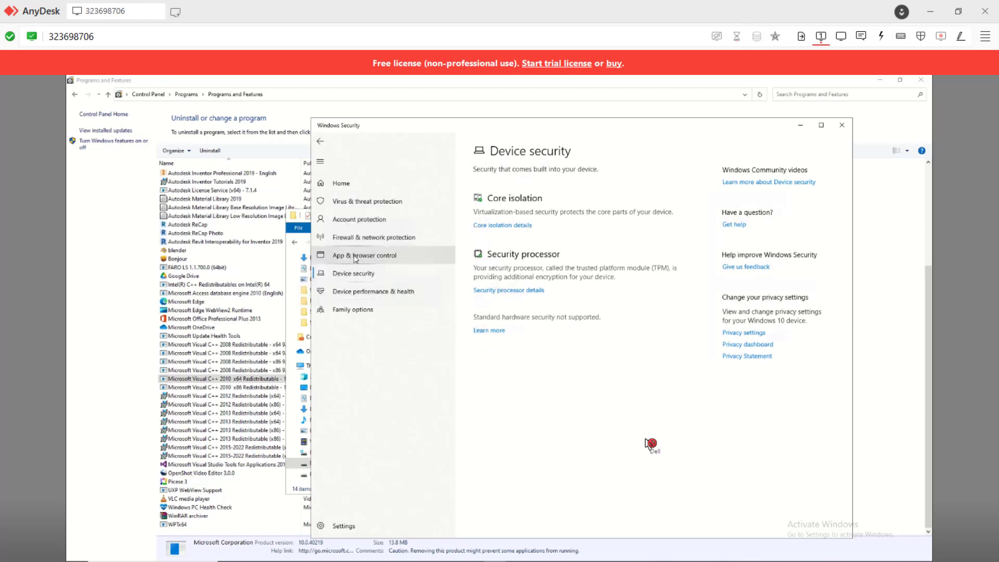
{"action": "left_click", "coordinate": [355, 257]}
{"action": "left_click", "coordinate": [371, 238]}
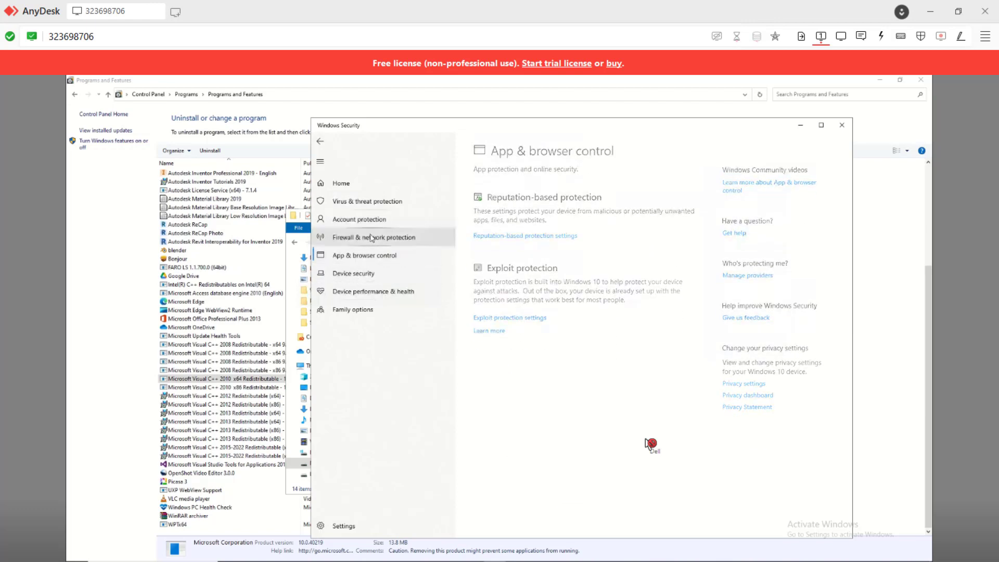
{"action": "left_click", "coordinate": [361, 219]}
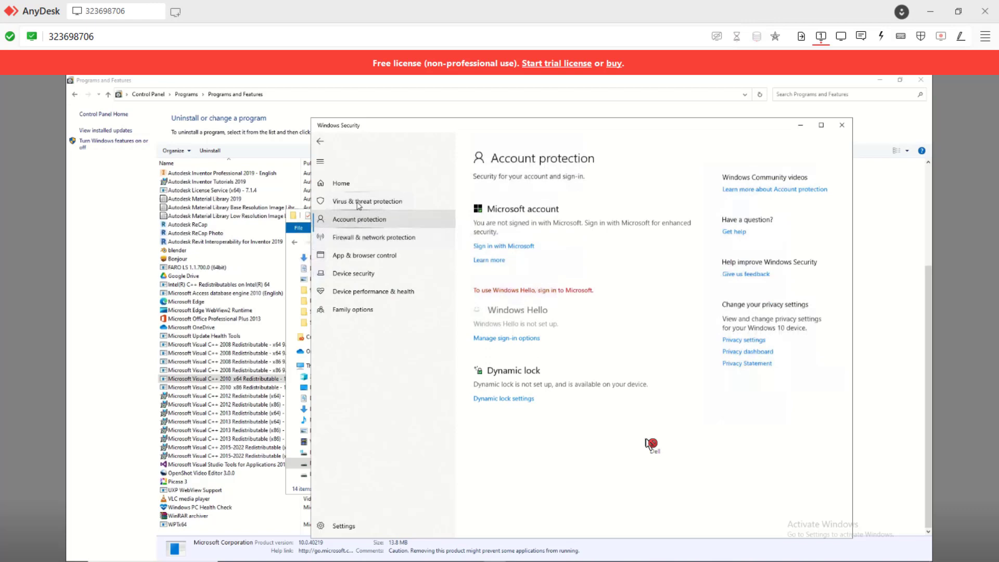
{"action": "left_click", "coordinate": [359, 202]}
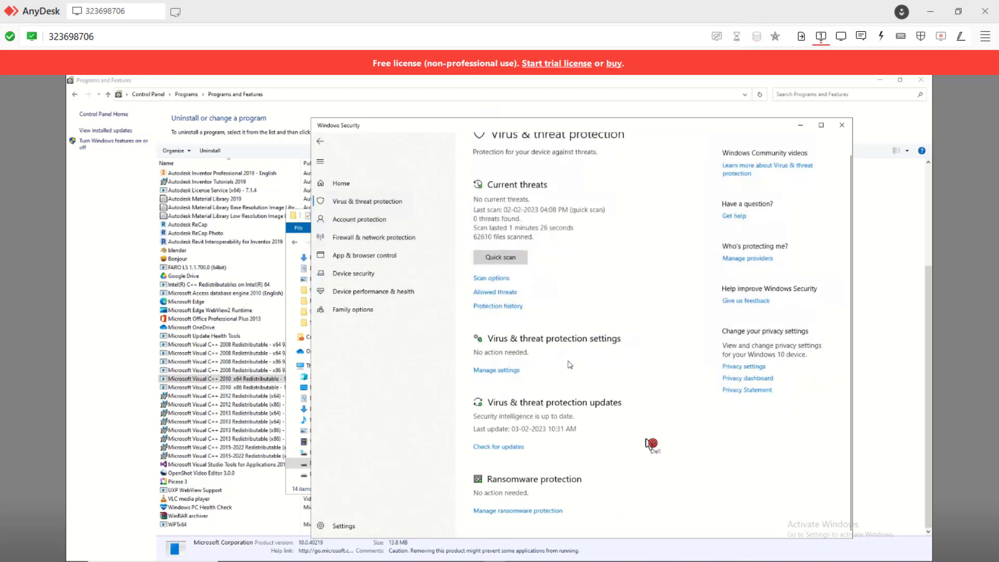
- Try to turn off Controlled folder access in the virus and threat protection settings, declining the permission request, and minimize Windows Security
{"action": "left_click", "coordinate": [498, 370]}
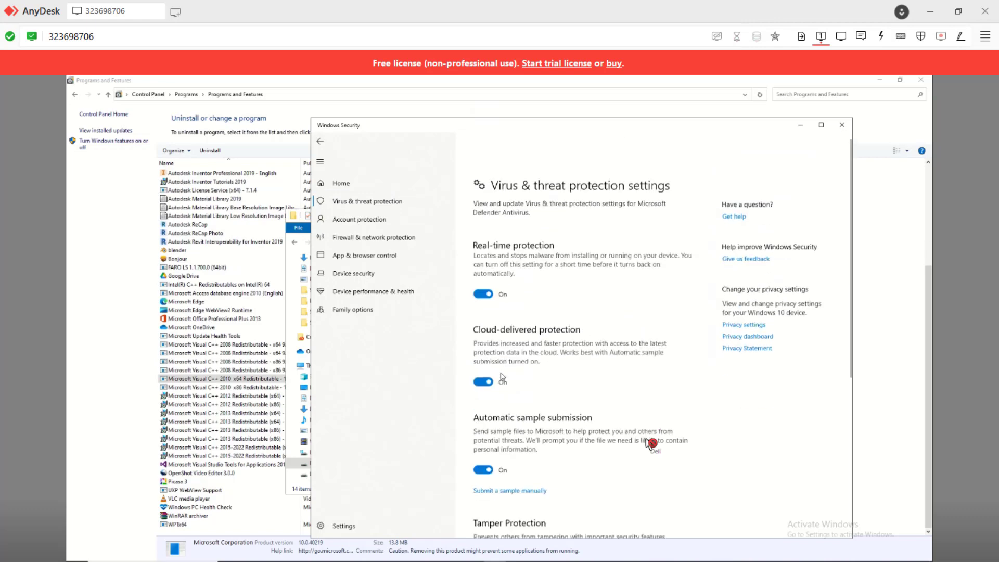
{"action": "scroll", "coordinate": [502, 376], "scroll_direction": "down", "scroll_amount": 2}
{"action": "scroll", "coordinate": [502, 375], "scroll_direction": "down", "scroll_amount": 4}
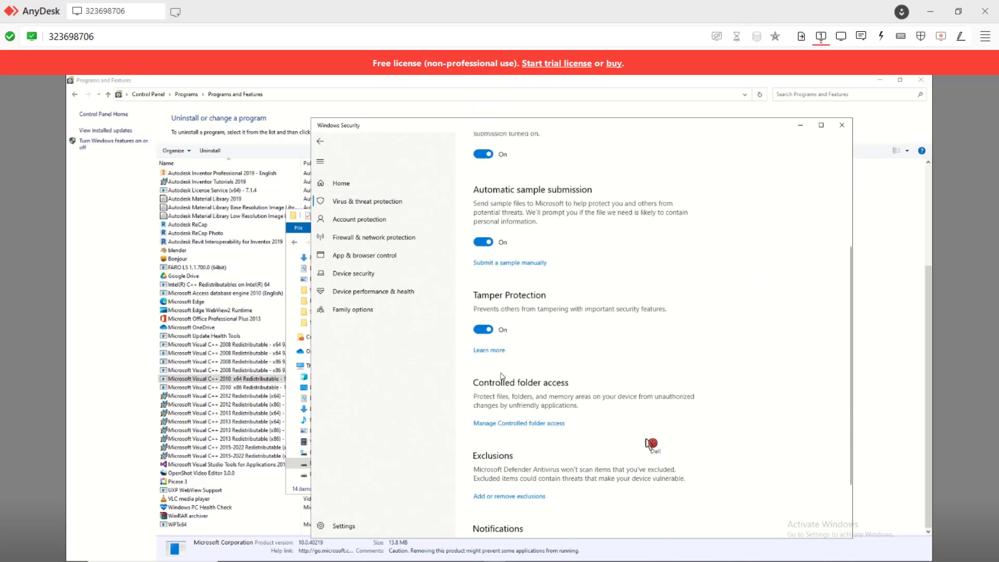
{"action": "left_click", "coordinate": [503, 357]}
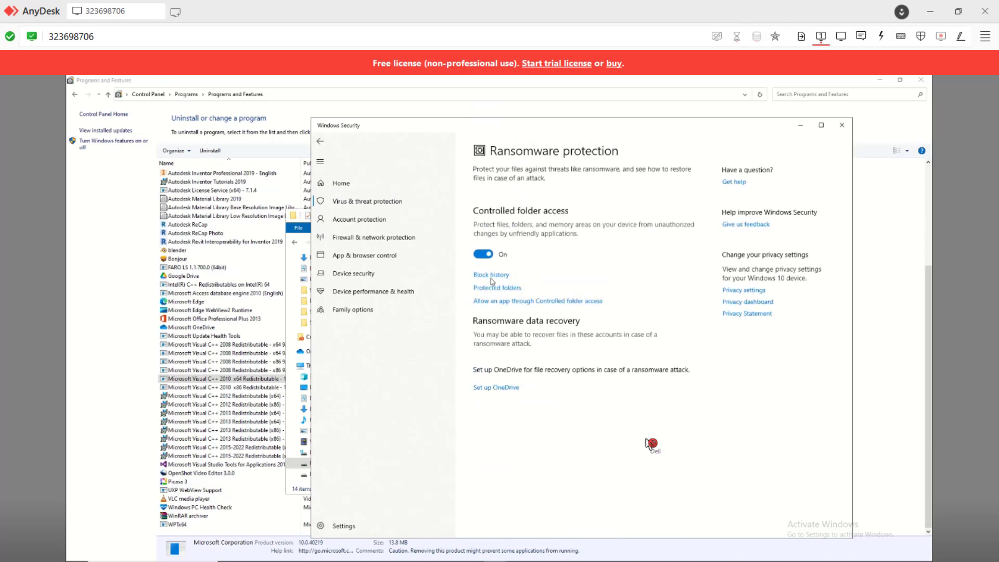
{"action": "left_click", "coordinate": [485, 257]}
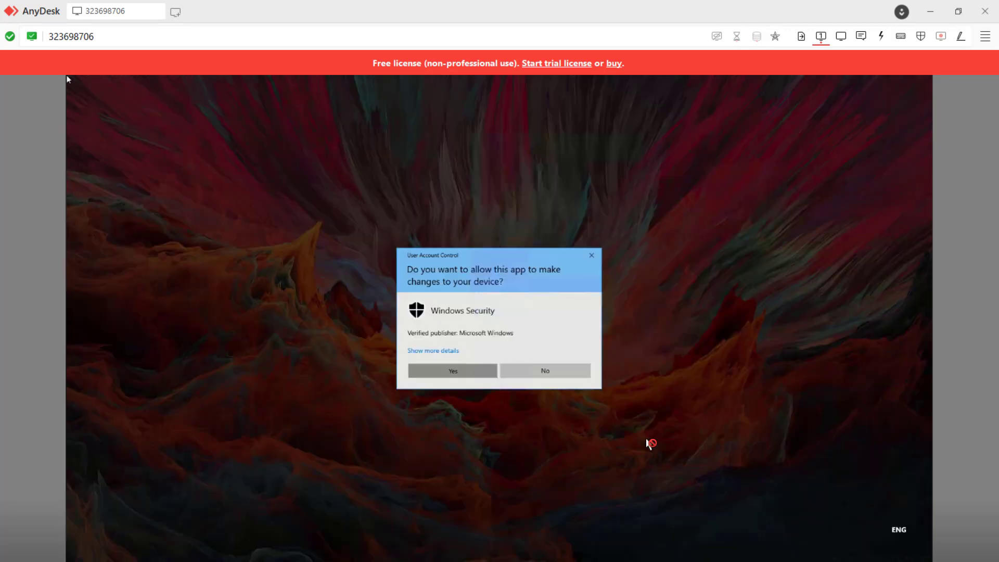
{"action": "left_click", "coordinate": [544, 370]}
{"action": "left_click", "coordinate": [800, 124]}
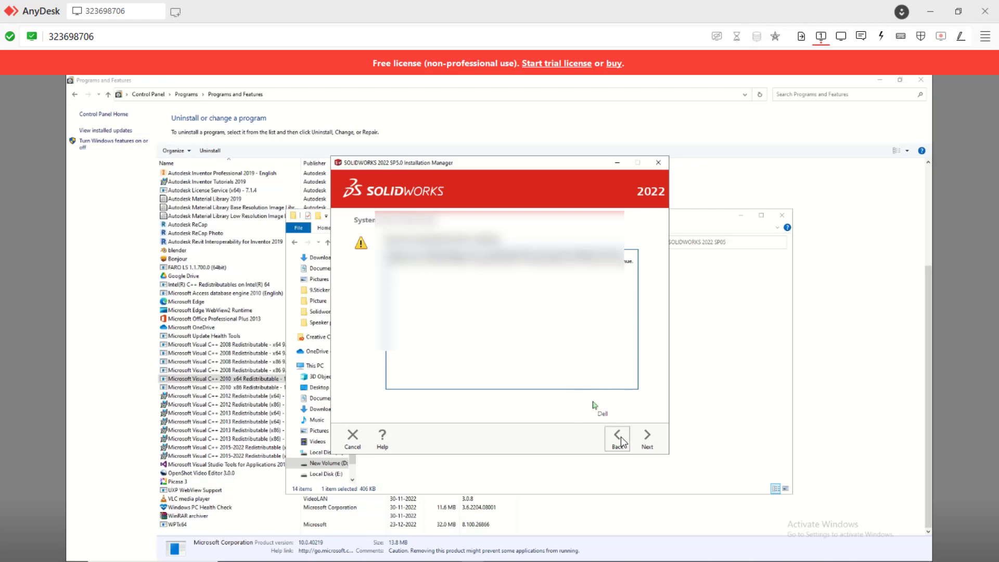
- Go back to the serial number page of the SOLIDWORKS installer and proceed to the installation summary
{"action": "left_click", "coordinate": [623, 443]}
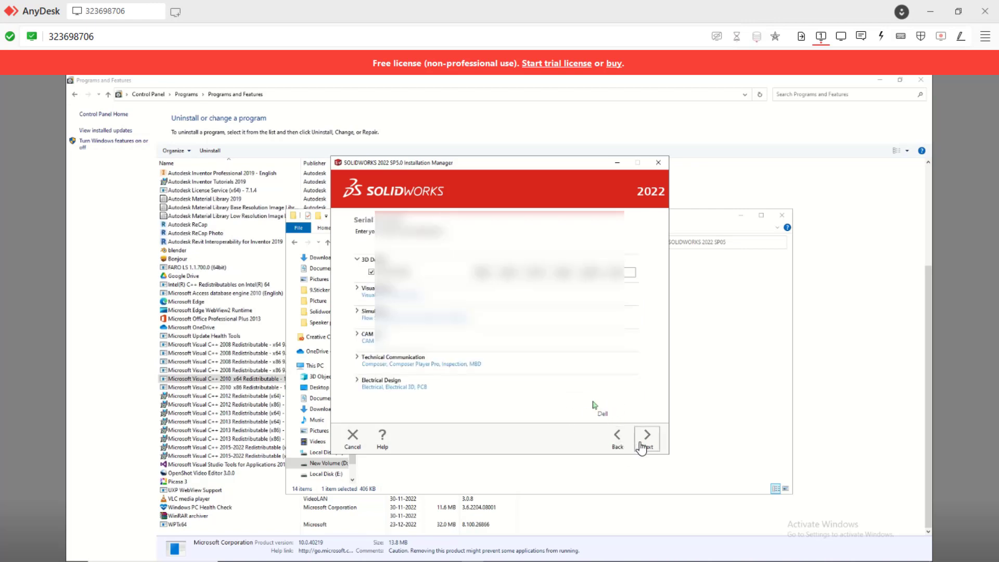
{"action": "left_click", "coordinate": [642, 445]}
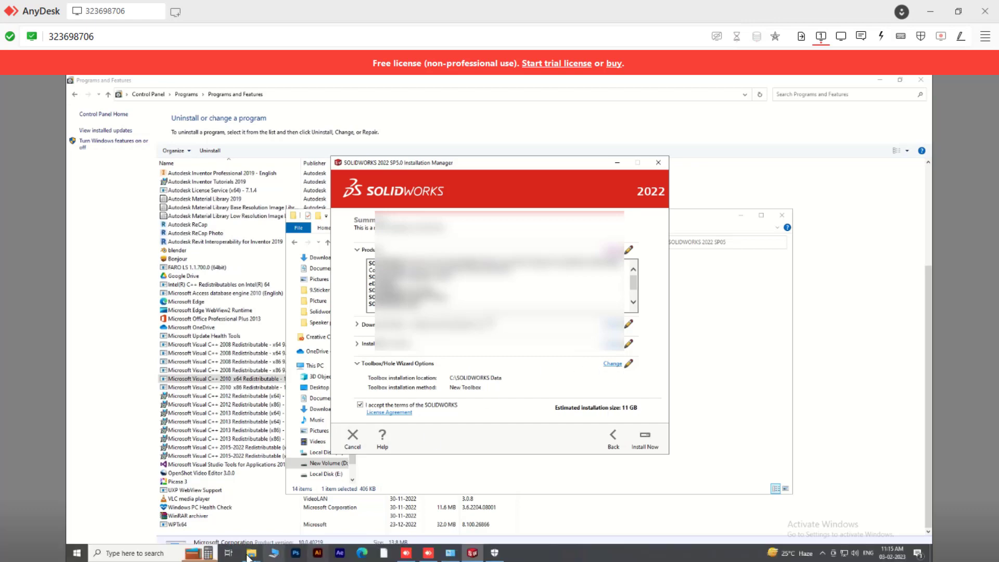
- Open the Program Files folder on Local Disk (C:) in a new File Explorer window
{"action": "left_click", "coordinate": [281, 556]}
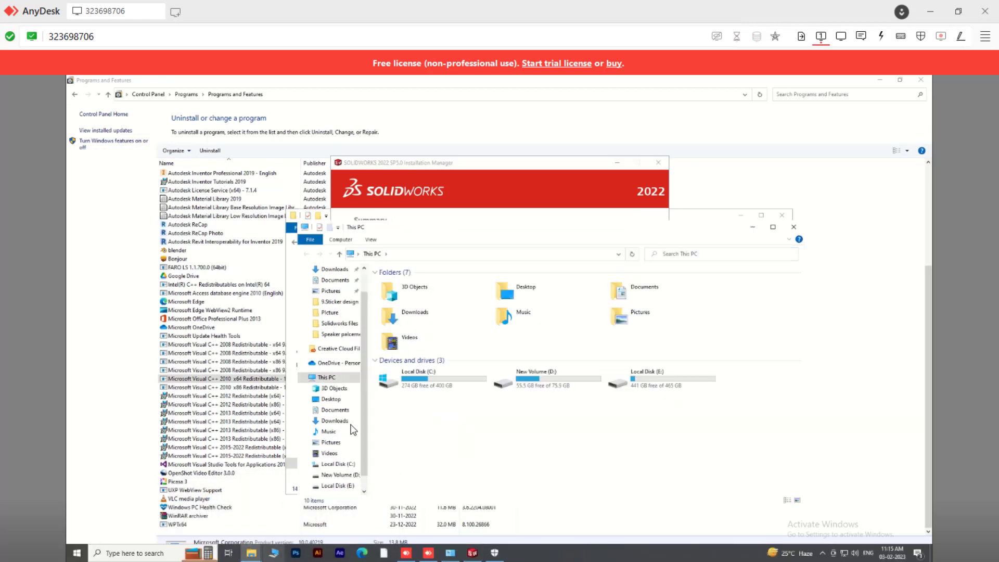
{"action": "double_click", "coordinate": [435, 385]}
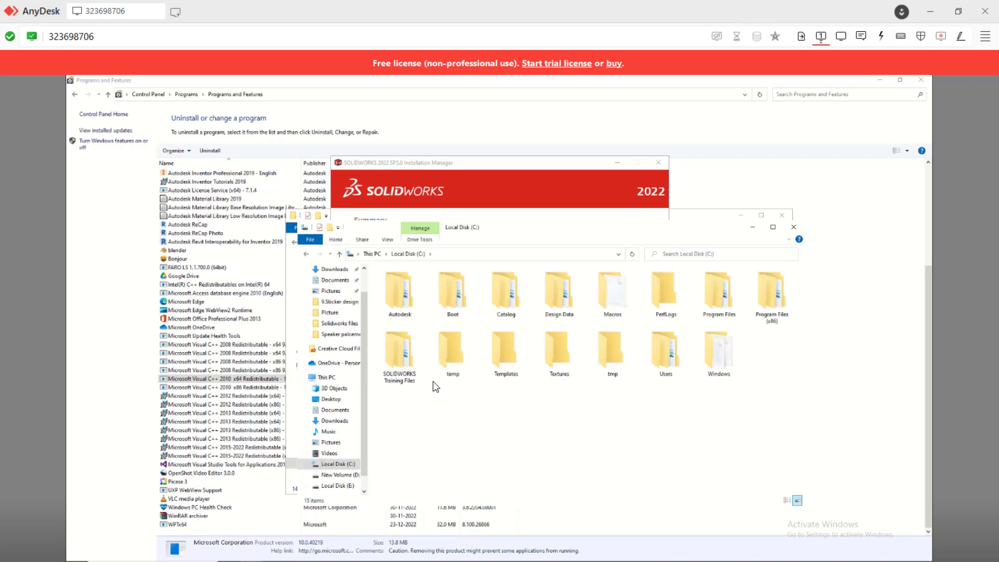
{"action": "left_click", "coordinate": [405, 362]}
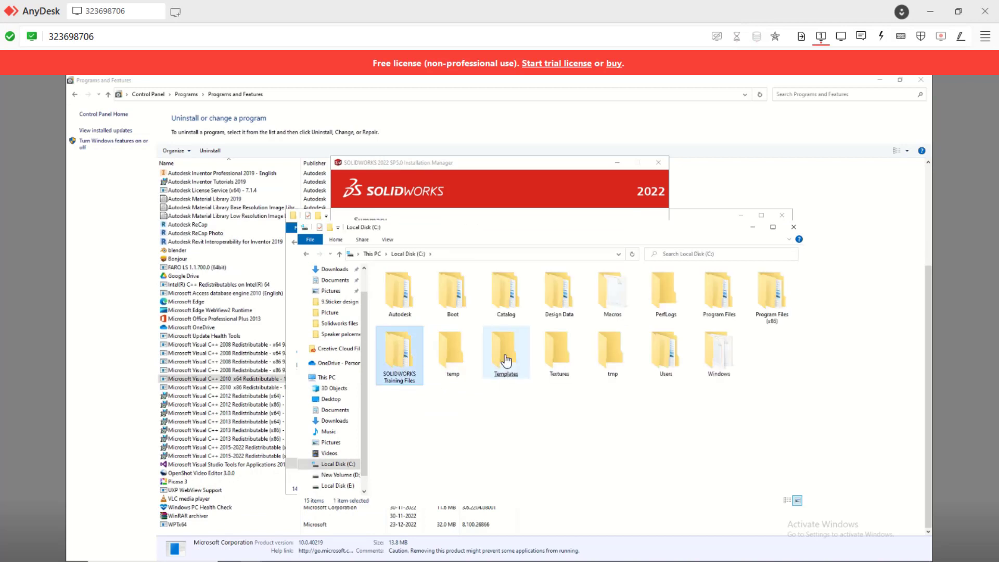
{"action": "left_click", "coordinate": [715, 305]}
{"action": "left_click", "coordinate": [539, 327]}
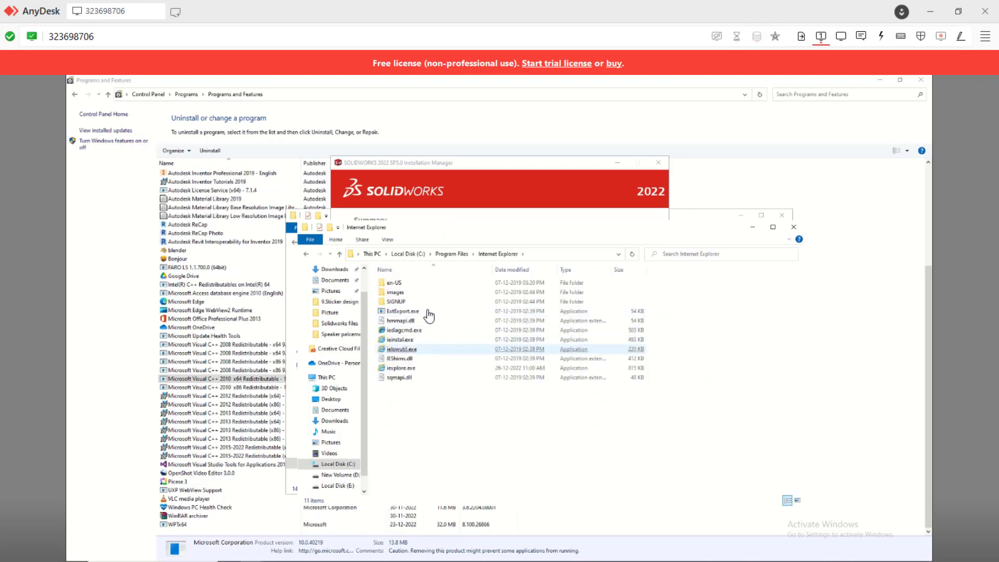
{"action": "left_click", "coordinate": [414, 302]}
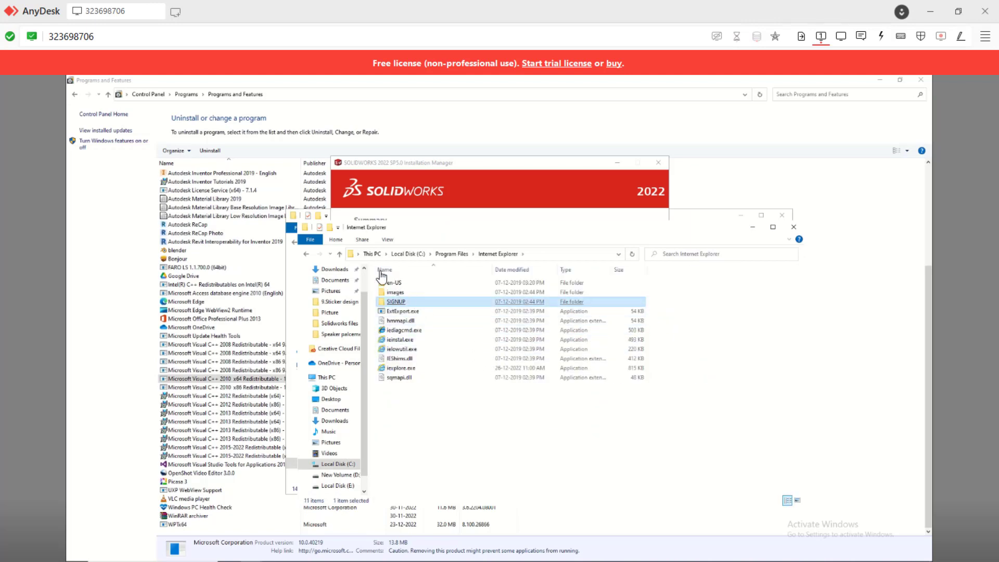
{"action": "left_click", "coordinate": [339, 255]}
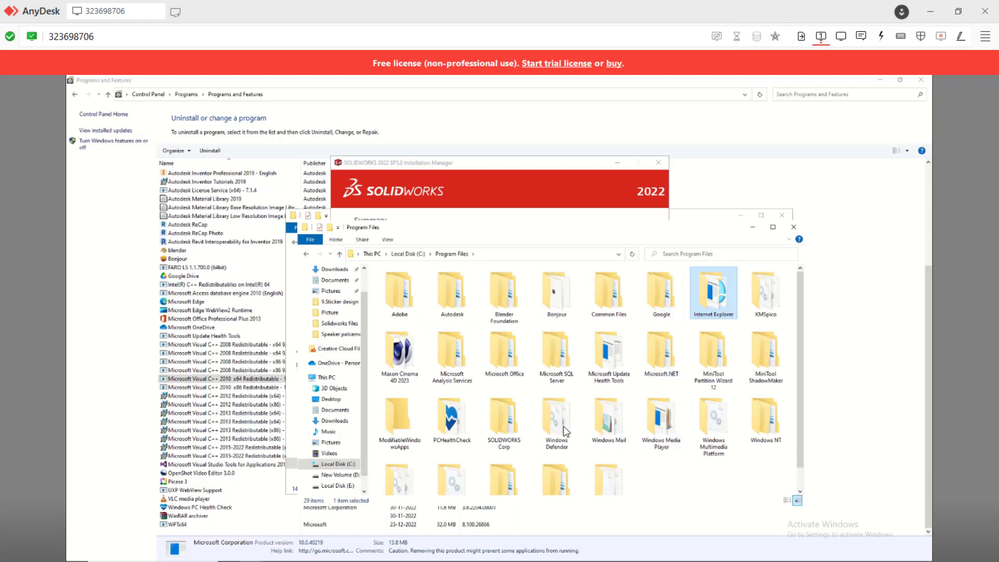
- Delete the SOLIDWORKS Corp folder from Program Files
{"action": "left_click", "coordinate": [493, 419]}
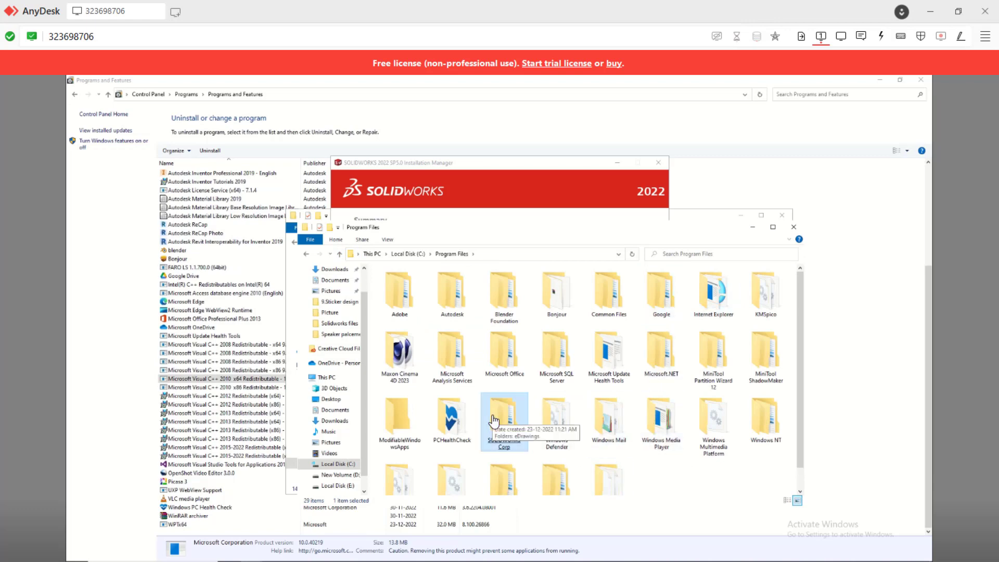
{"action": "right_click", "coordinate": [493, 419]}
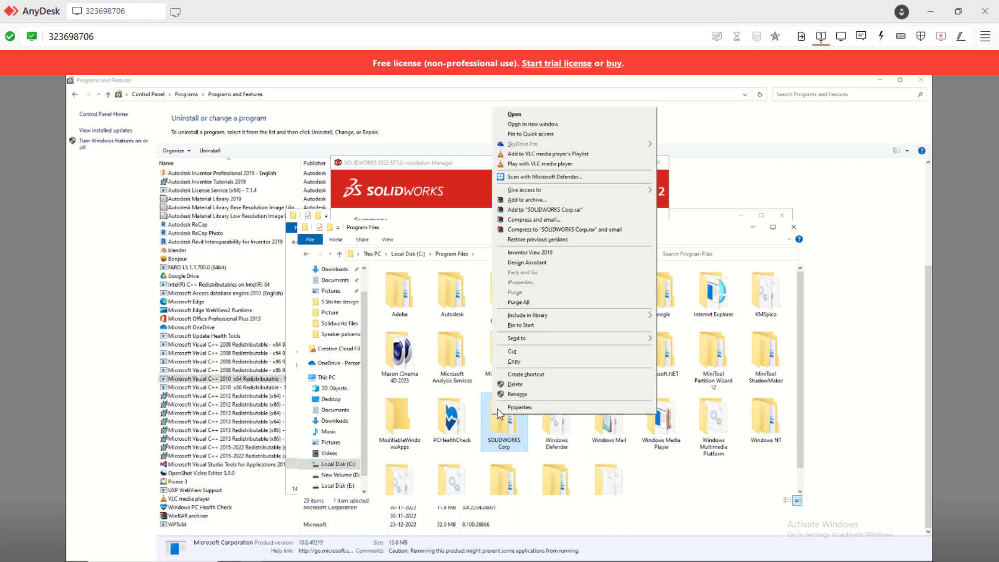
{"action": "left_click", "coordinate": [509, 384]}
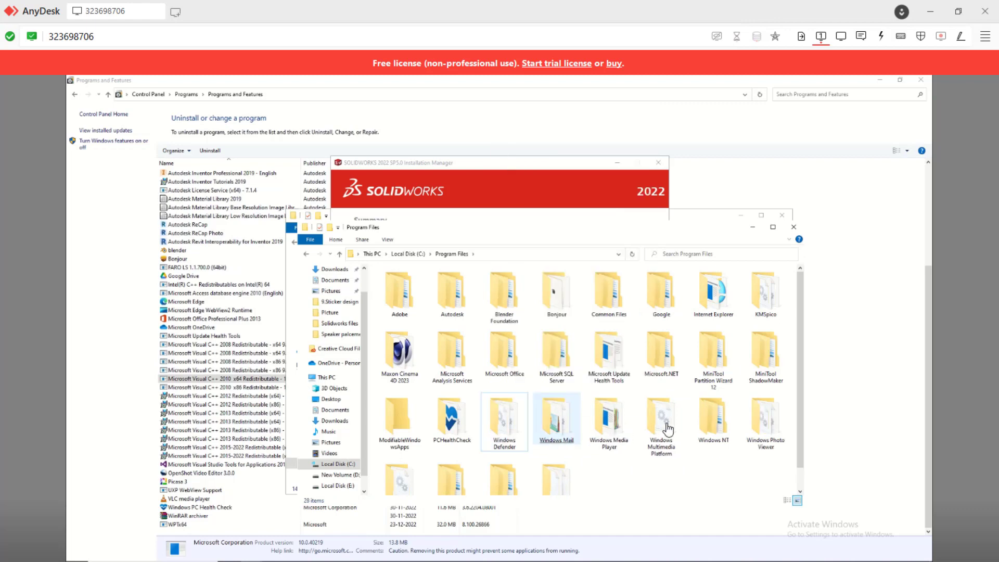
- Check Program Files, Program Files (x86) and the root of Local Disk (C:) for leftover SOLIDWORKS folders
{"action": "scroll", "coordinate": [411, 432], "scroll_direction": "down", "scroll_amount": 1}
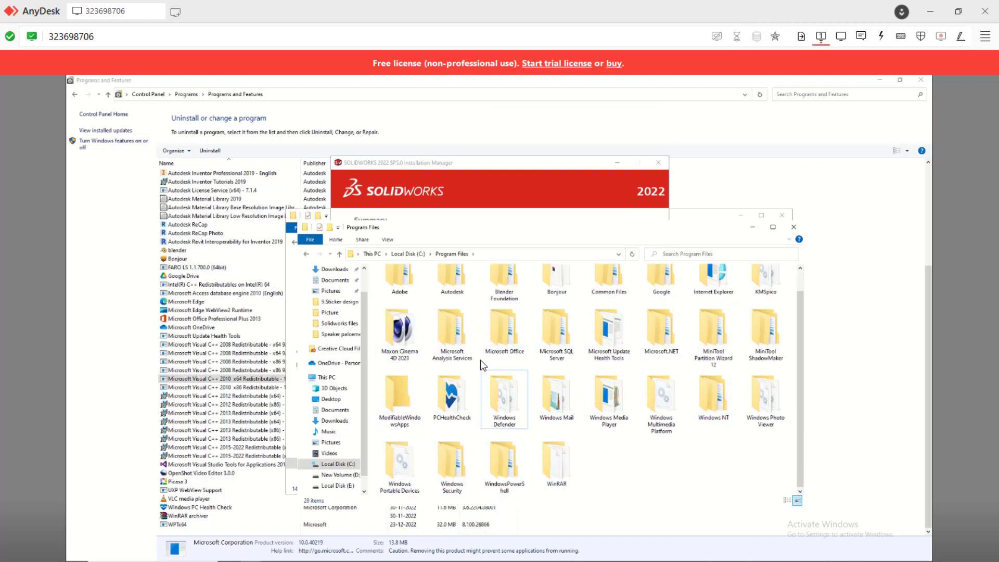
{"action": "scroll", "coordinate": [480, 361], "scroll_direction": "up", "scroll_amount": 1}
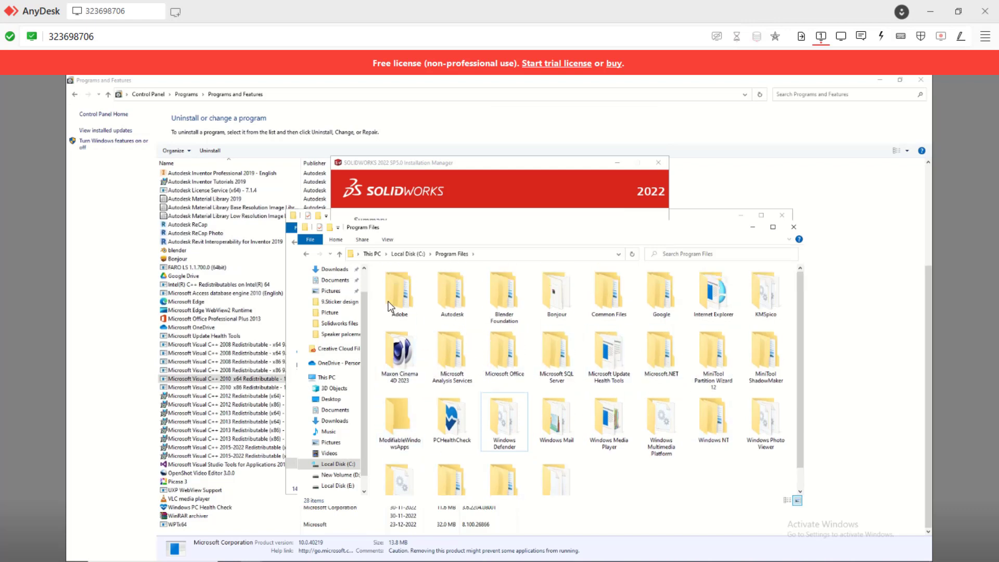
{"action": "left_click", "coordinate": [340, 254]}
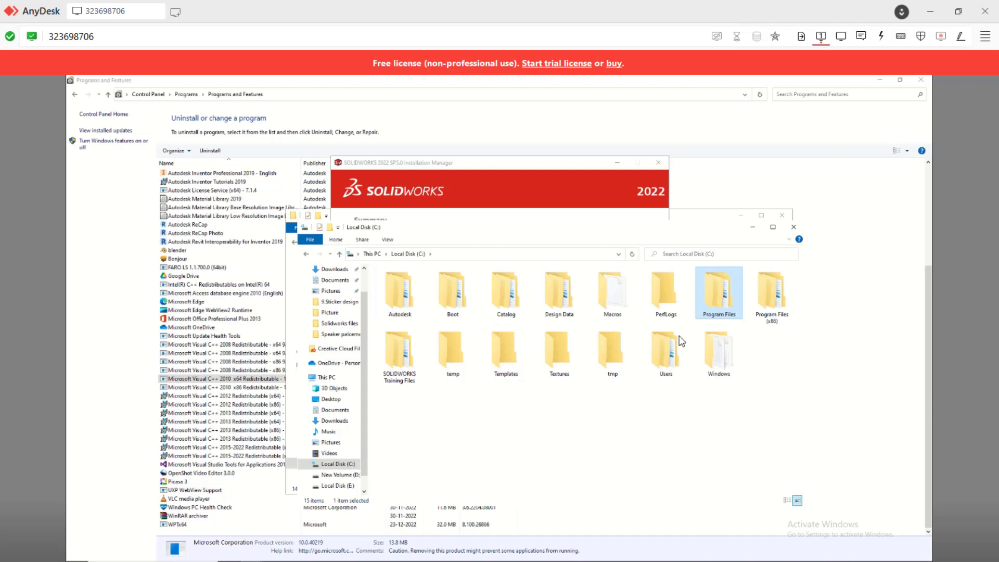
{"action": "left_click", "coordinate": [769, 311]}
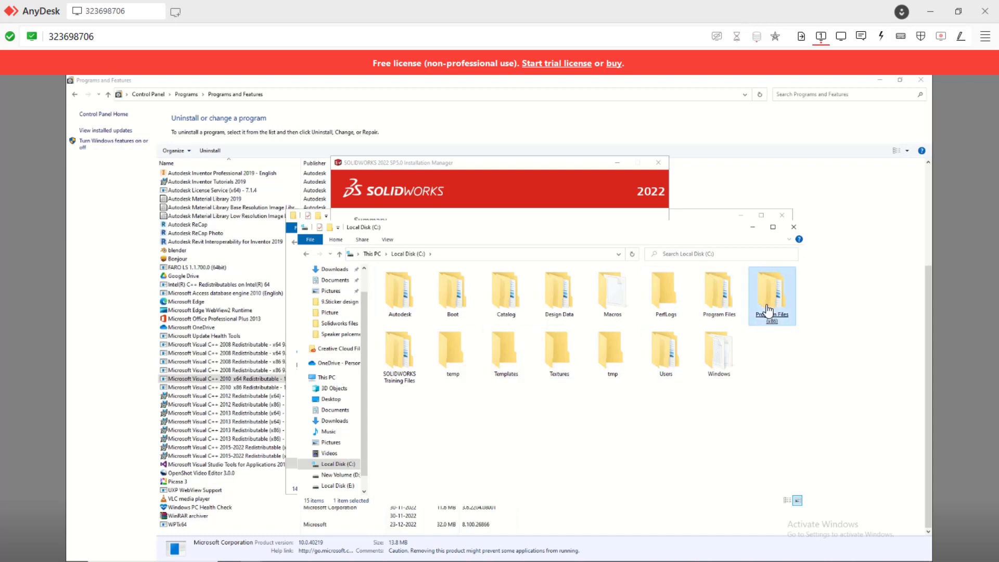
{"action": "double_click", "coordinate": [769, 311]}
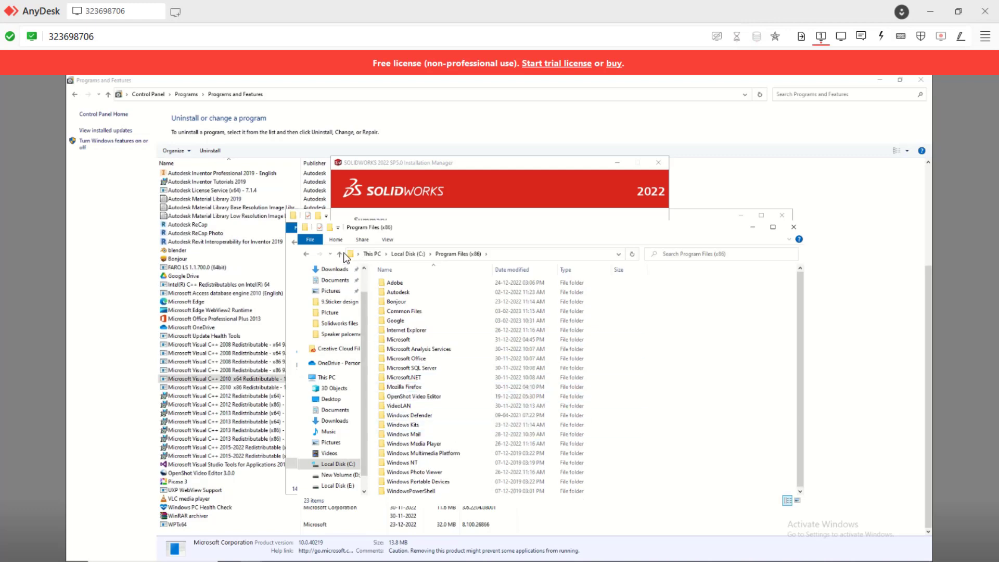
{"action": "key", "text": "alt+Up"}
{"action": "left_click", "coordinate": [459, 419]}
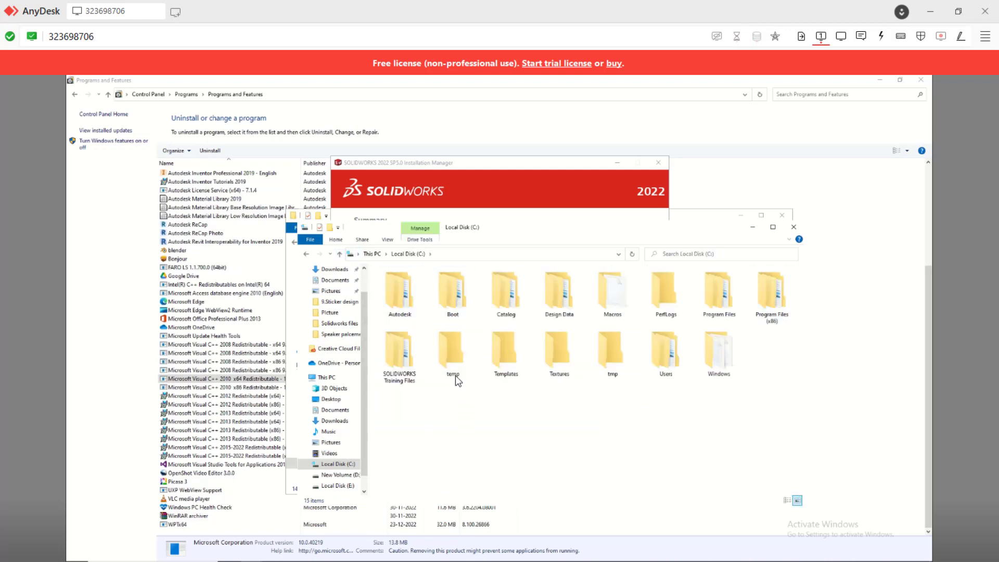
{"action": "left_click", "coordinate": [407, 366]}
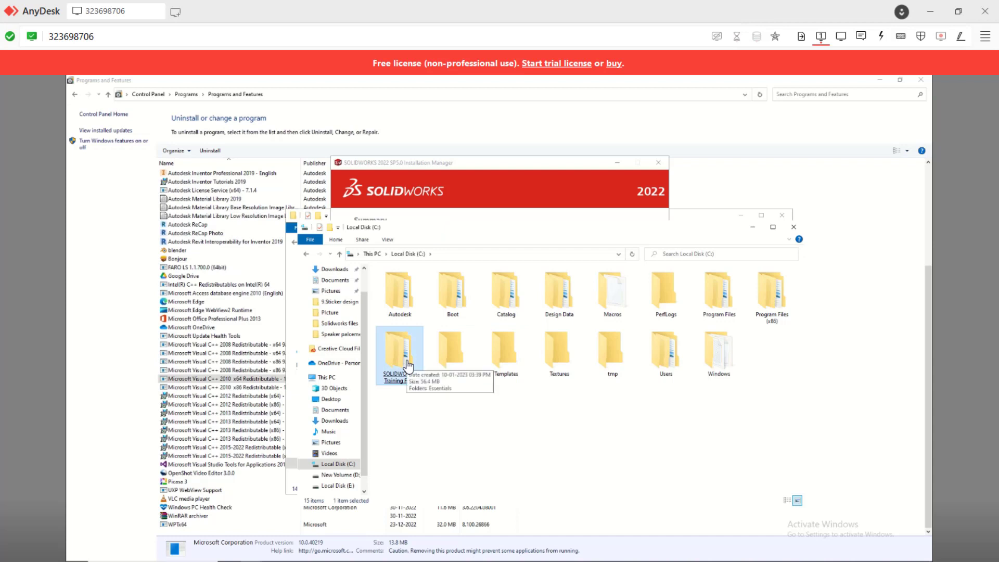
{"action": "left_click", "coordinate": [489, 404]}
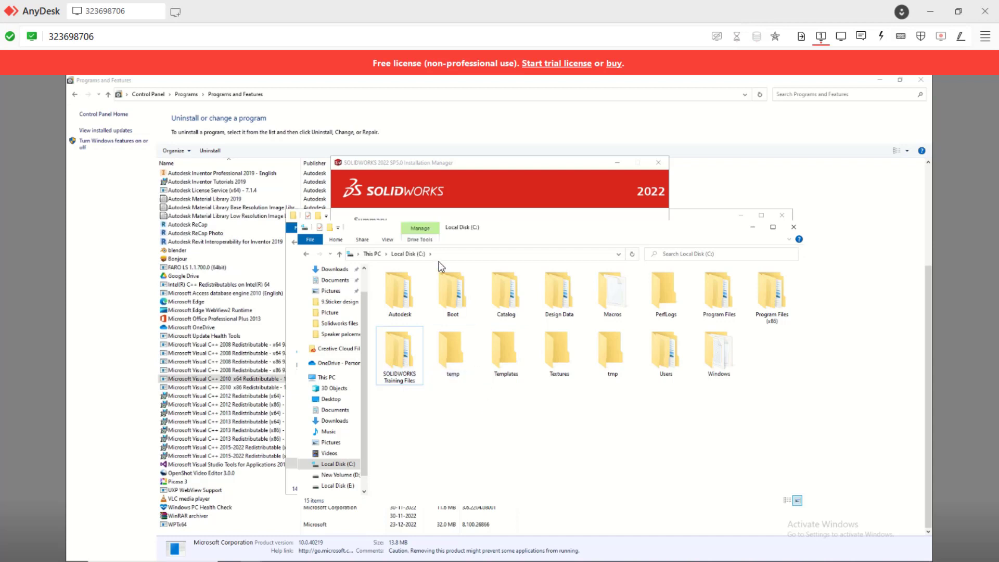
- Make hidden items visible in the Local Disk (C:) folder view
{"action": "left_click", "coordinate": [388, 239]}
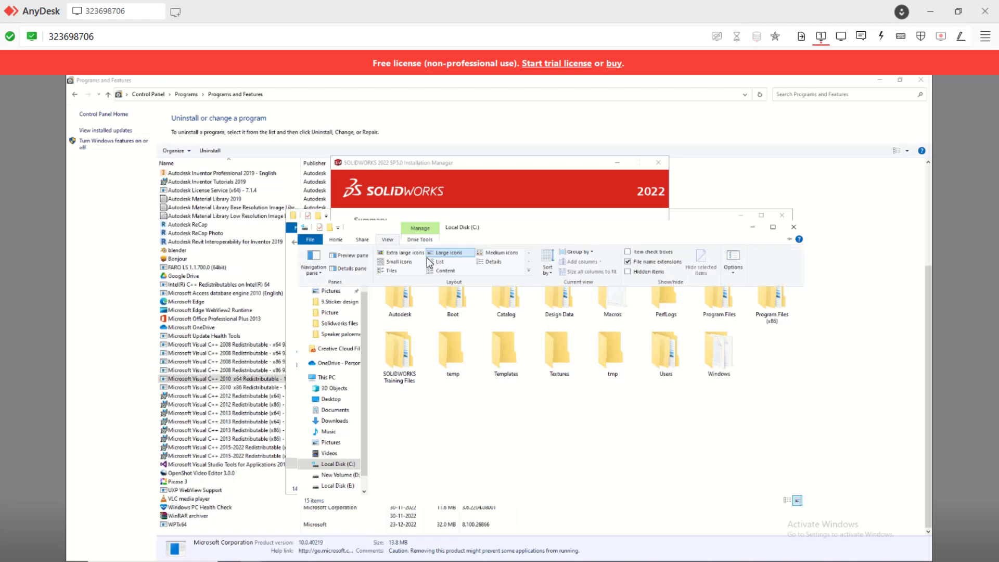
{"action": "left_click", "coordinate": [627, 274]}
{"action": "left_click", "coordinate": [627, 281]}
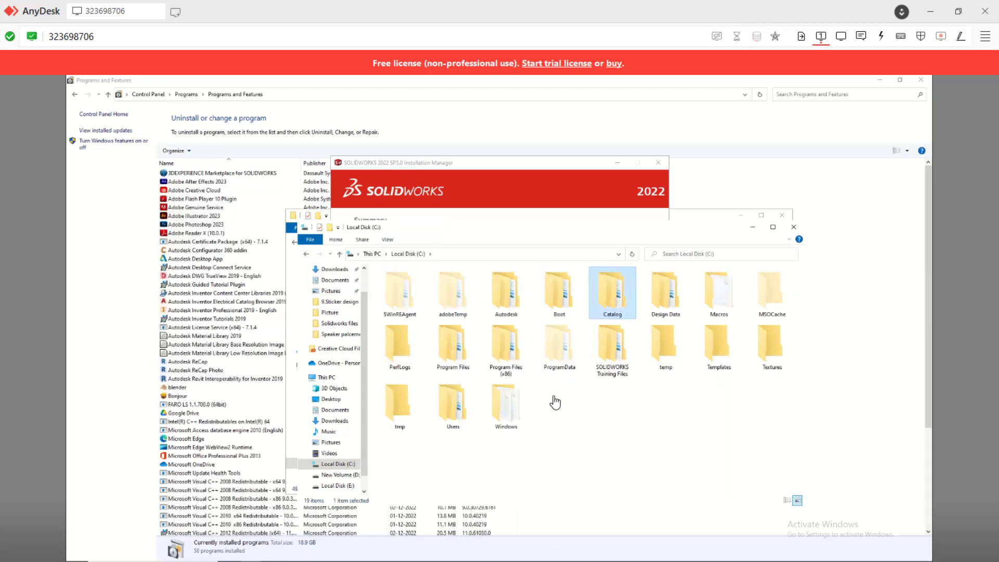
- Check the Microsoft folder inside ProgramData for leftover SOLIDWORKS folders, and close the File Explorer window
{"action": "double_click", "coordinate": [559, 356]}
{"action": "double_click", "coordinate": [557, 350]}
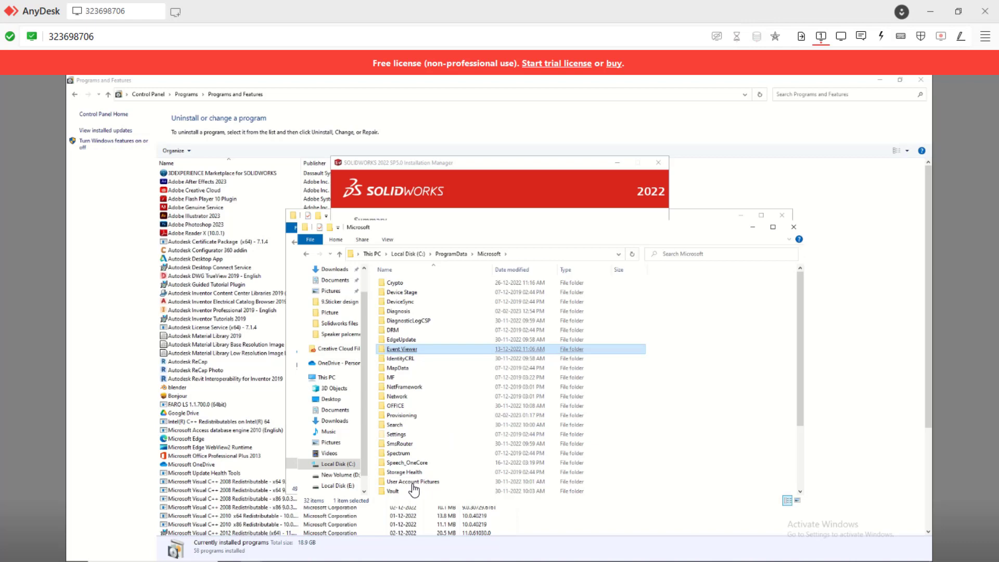
{"action": "scroll", "coordinate": [407, 439], "scroll_direction": "down", "scroll_amount": 2}
{"action": "scroll", "coordinate": [406, 439], "scroll_direction": "down", "scroll_amount": 3}
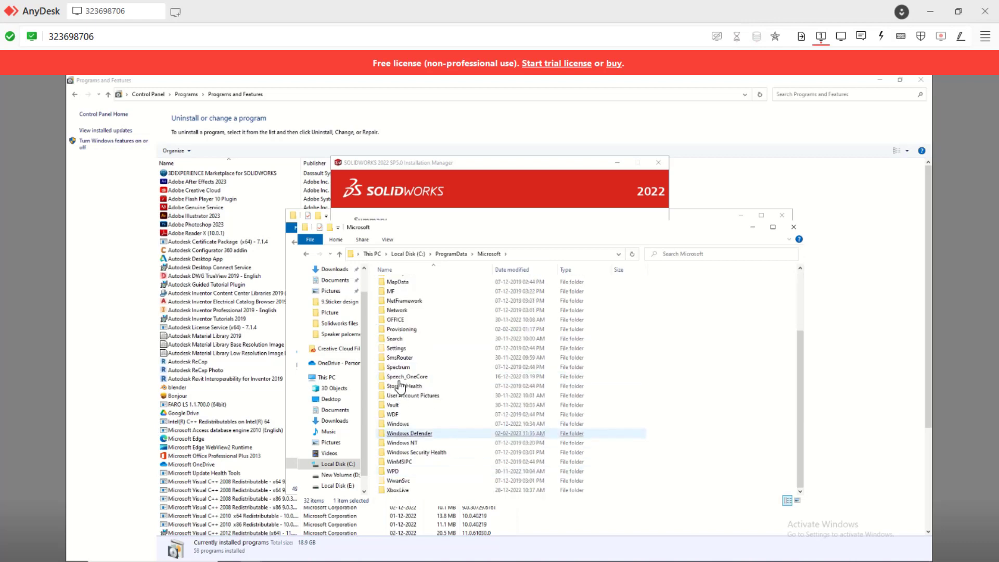
{"action": "left_click", "coordinate": [411, 436]}
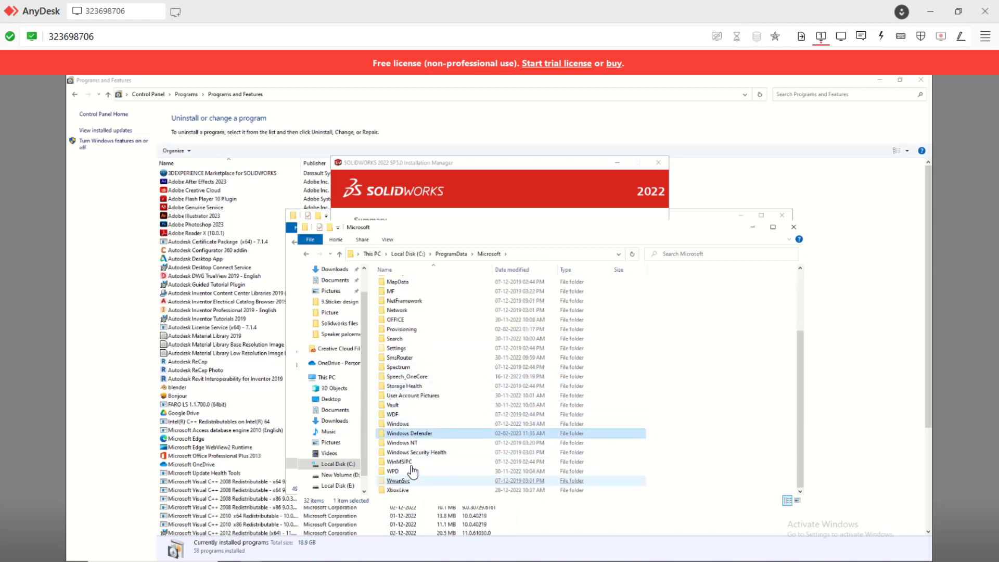
{"action": "scroll", "coordinate": [411, 419], "scroll_direction": "up", "scroll_amount": 3}
{"action": "left_click", "coordinate": [409, 416]}
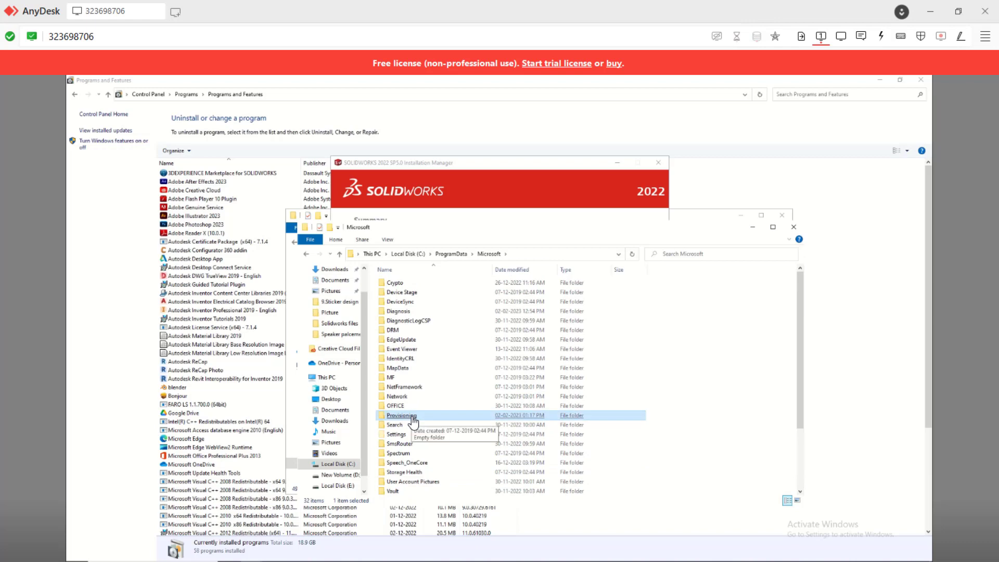
{"action": "left_click", "coordinate": [793, 227]}
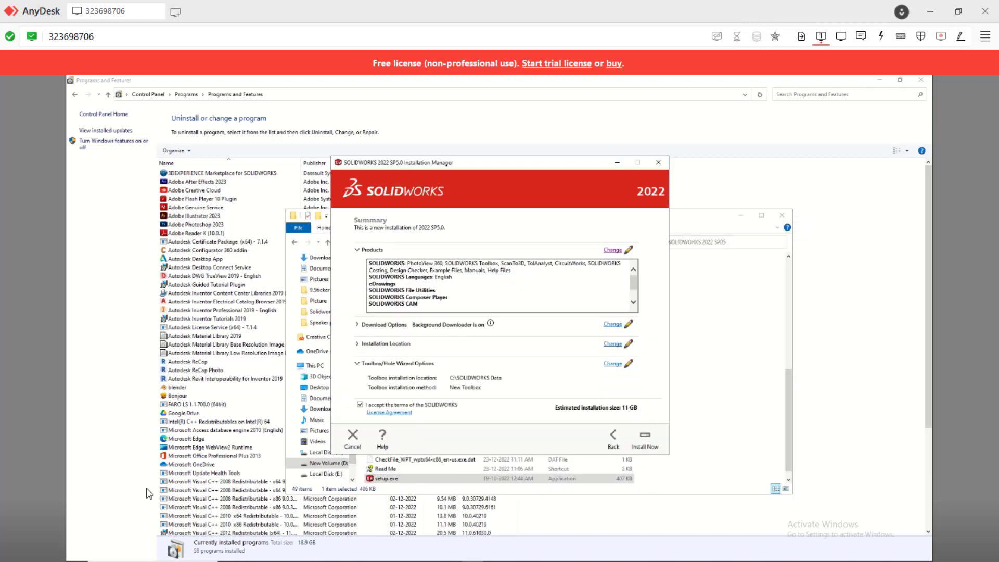
- Search Windows for the Registry Editor and launch it, allowing it to make changes
{"action": "left_click", "coordinate": [113, 556]}
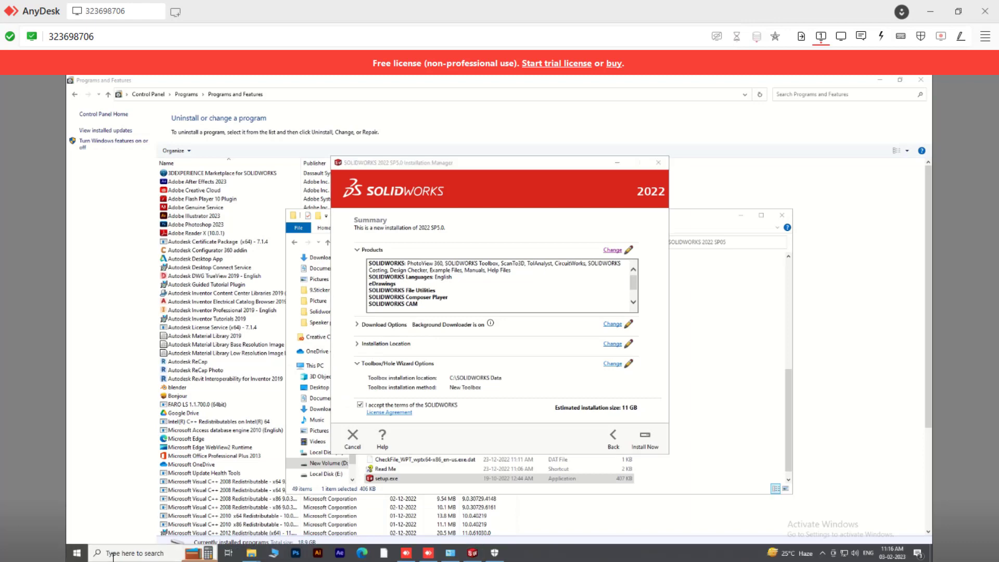
{"action": "type", "text": "re"}
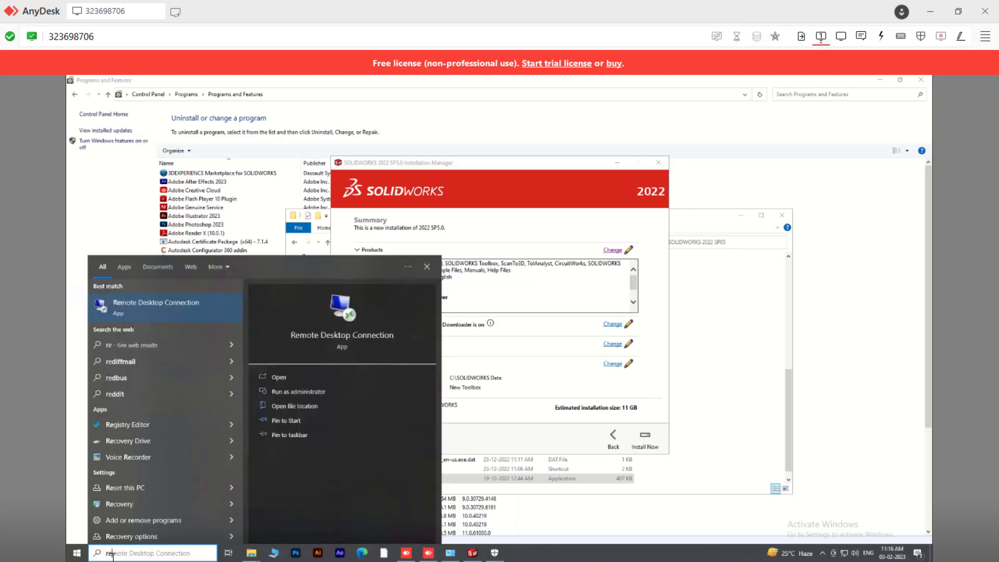
{"action": "type", "text": "gi"}
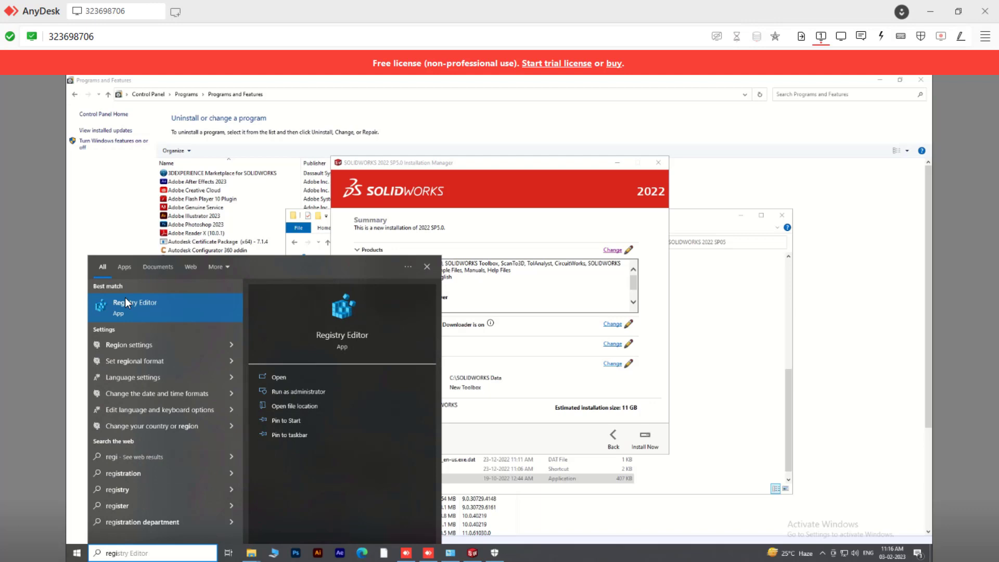
{"action": "left_click", "coordinate": [126, 303]}
{"action": "left_click", "coordinate": [431, 372]}
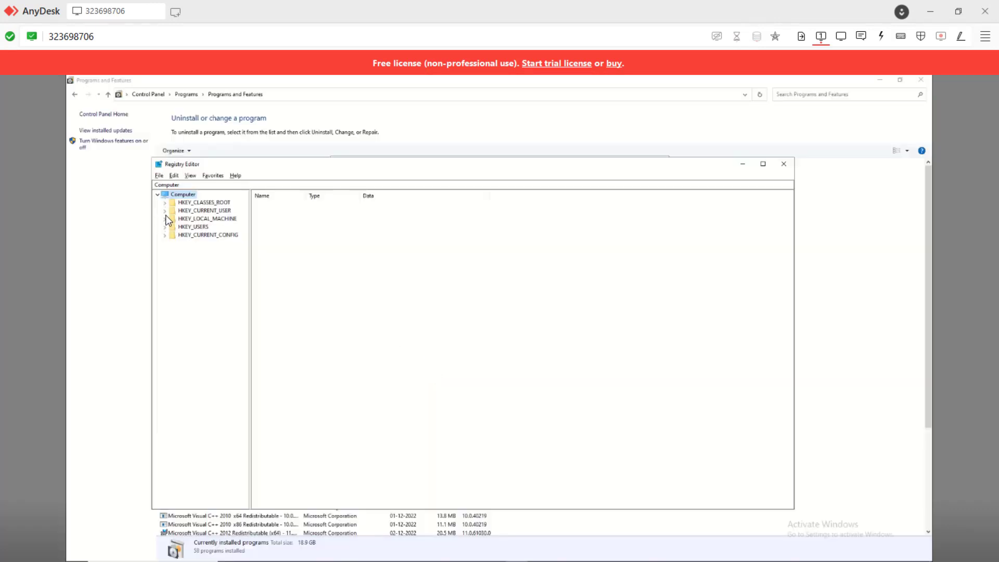
- Examine the SolidWorks key and its subkeys under HKEY_CURRENT_USER\SOFTWARE, and collapse the branch
{"action": "left_click", "coordinate": [165, 211]}
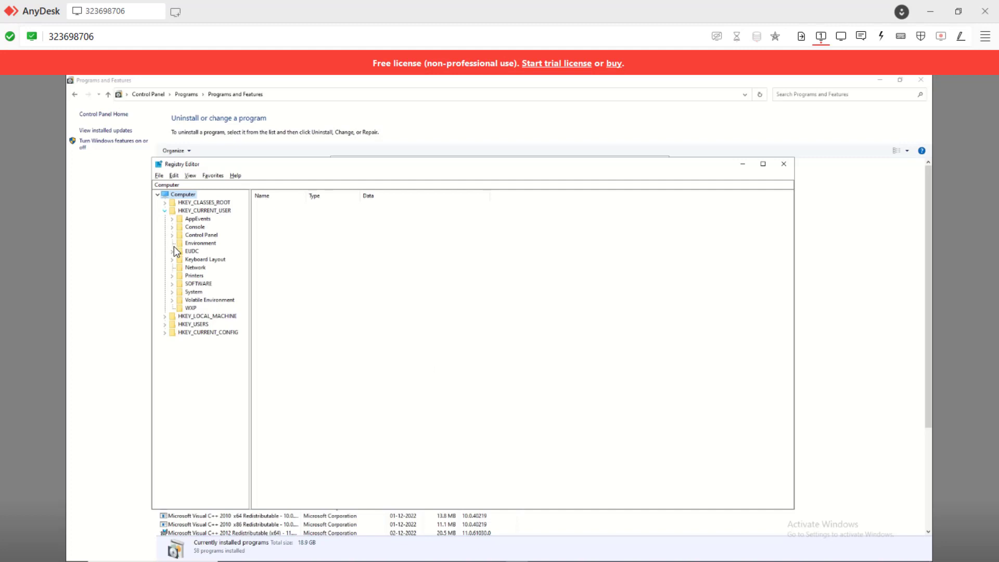
{"action": "left_click", "coordinate": [171, 285]}
{"action": "scroll", "coordinate": [202, 312], "scroll_direction": "down", "scroll_amount": 2}
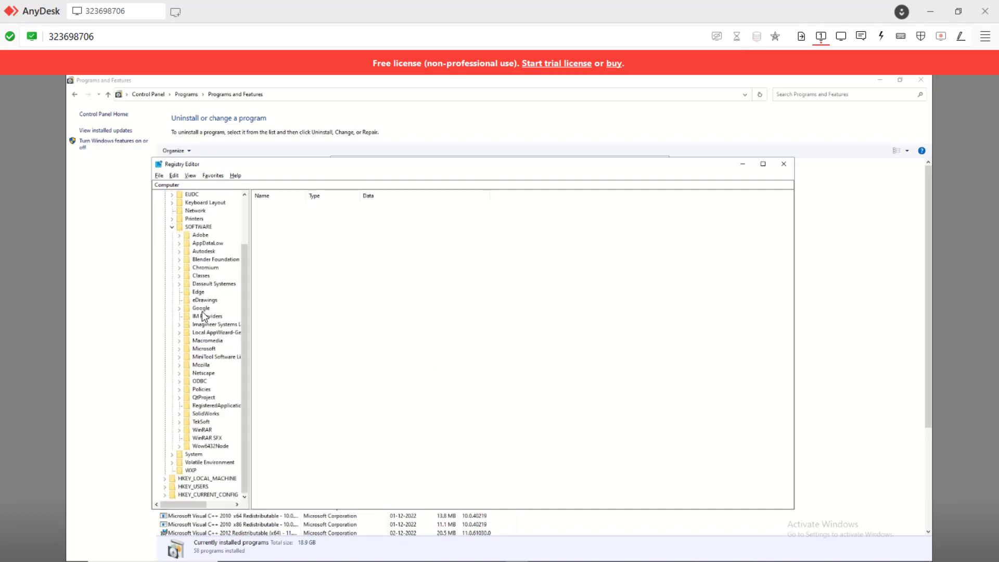
{"action": "left_click", "coordinate": [179, 413]}
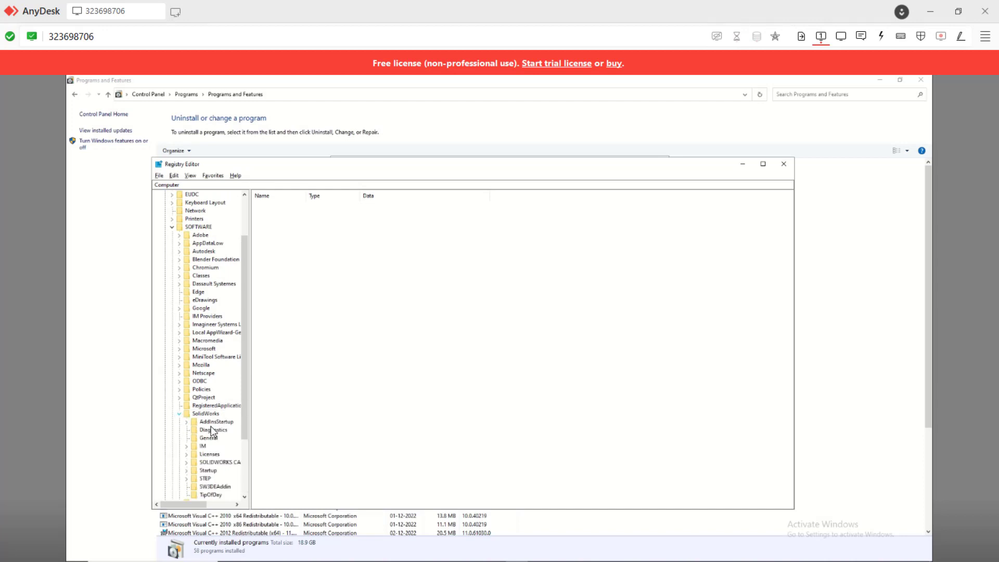
{"action": "scroll", "coordinate": [213, 427], "scroll_direction": "down", "scroll_amount": 2}
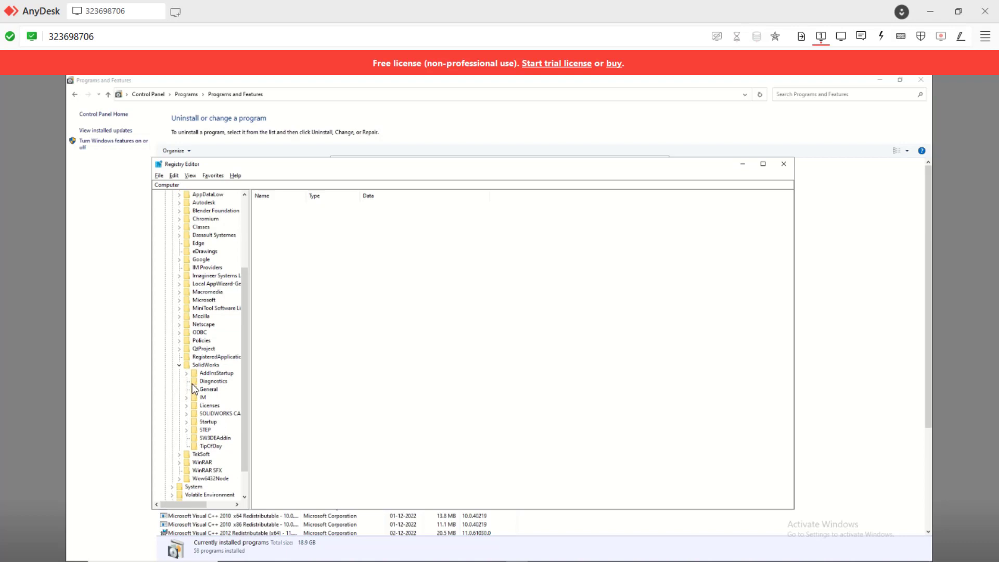
{"action": "left_click", "coordinate": [179, 365]}
{"action": "scroll", "coordinate": [177, 362], "scroll_direction": "up", "scroll_amount": 3}
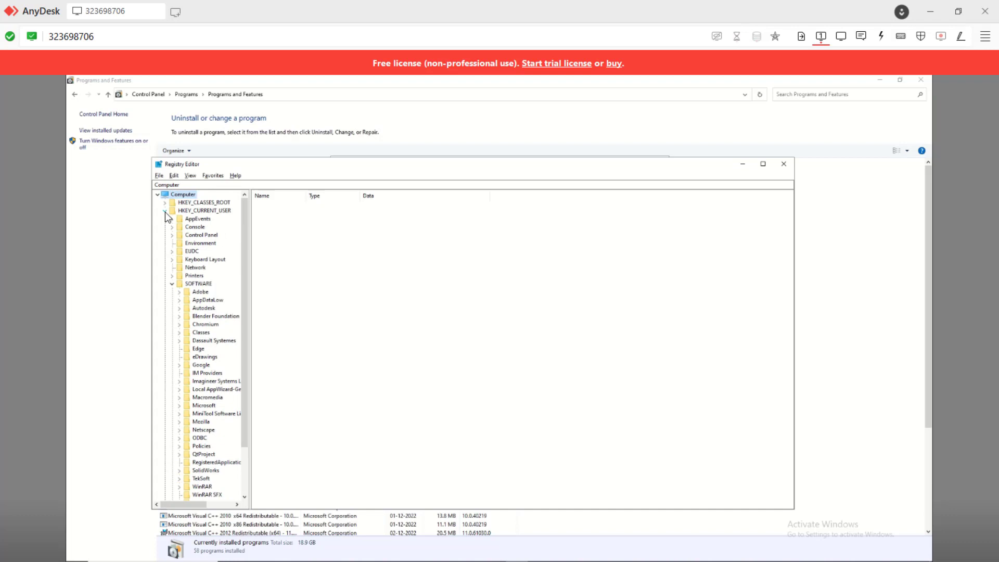
{"action": "left_click", "coordinate": [165, 211]}
- Permanently delete the SolidWorks key and all its subkeys from HKEY_LOCAL_MACHINE\SOFTWARE
{"action": "left_click", "coordinate": [166, 219]}
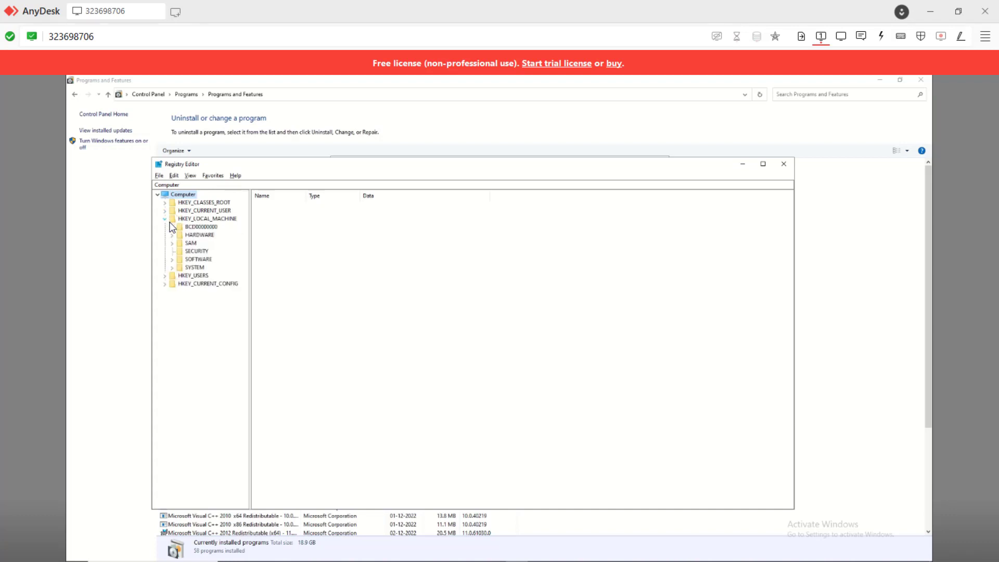
{"action": "left_click", "coordinate": [171, 259]}
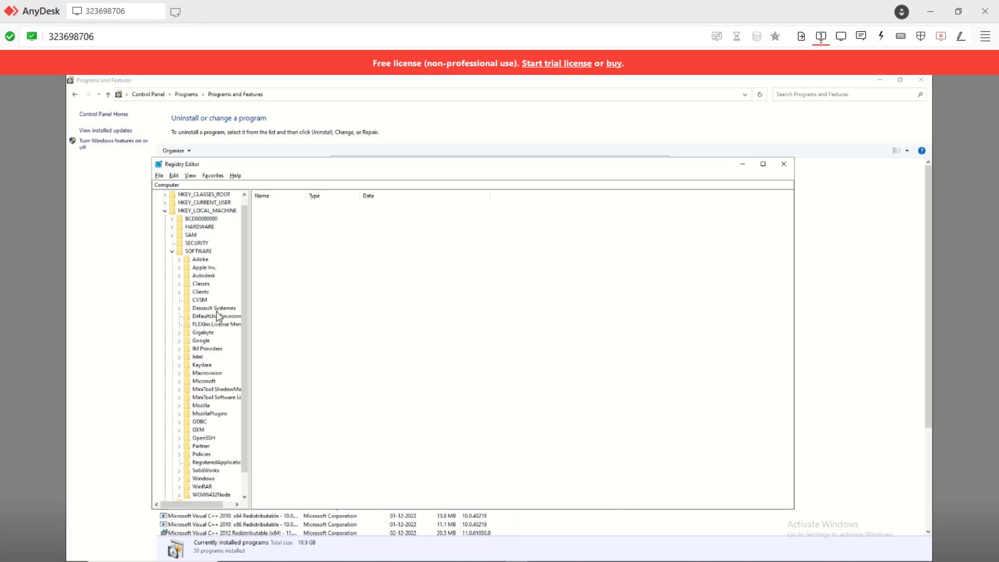
{"action": "scroll", "coordinate": [210, 333], "scroll_direction": "down", "scroll_amount": 1}
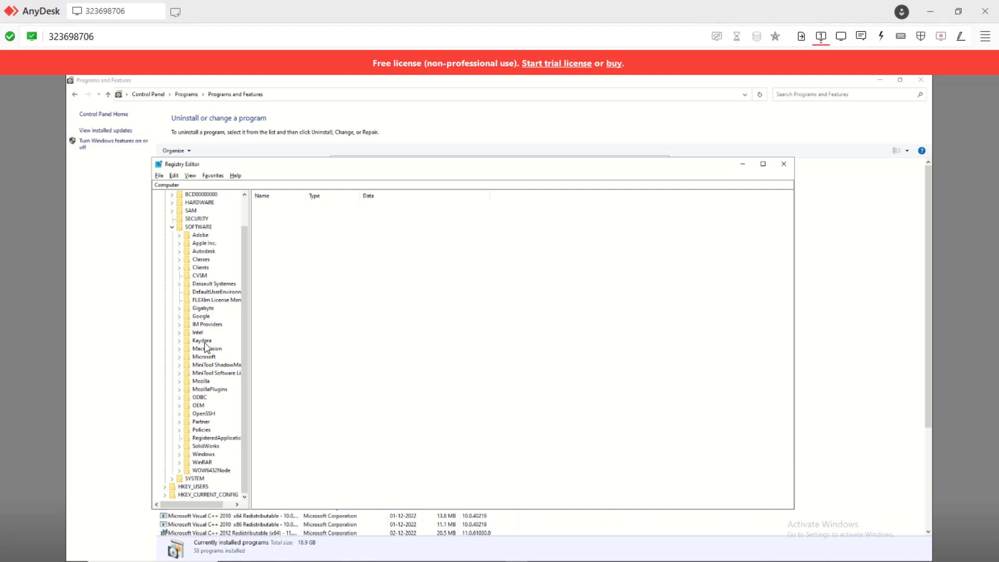
{"action": "left_click", "coordinate": [179, 446]}
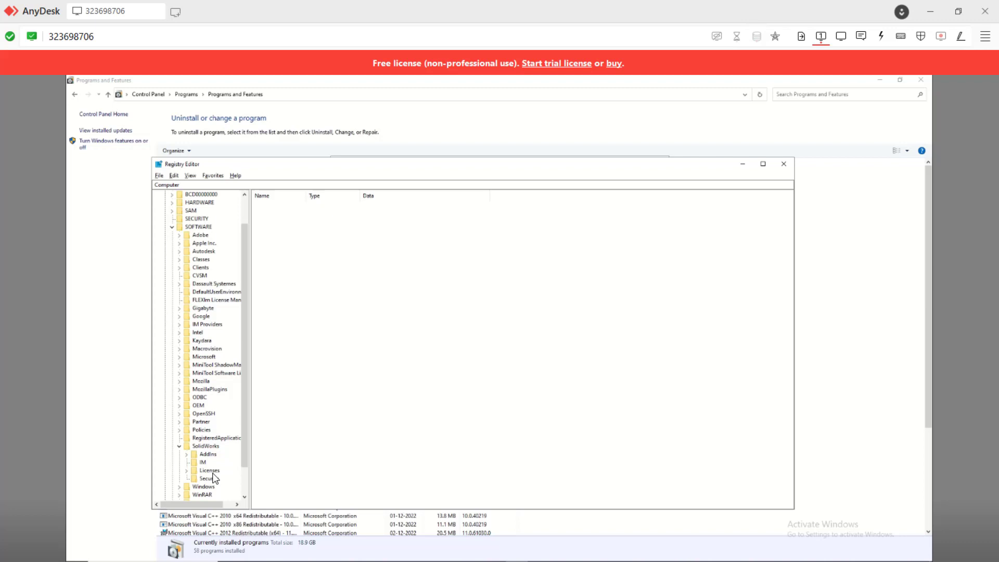
{"action": "scroll", "coordinate": [215, 479], "scroll_direction": "down", "scroll_amount": 1}
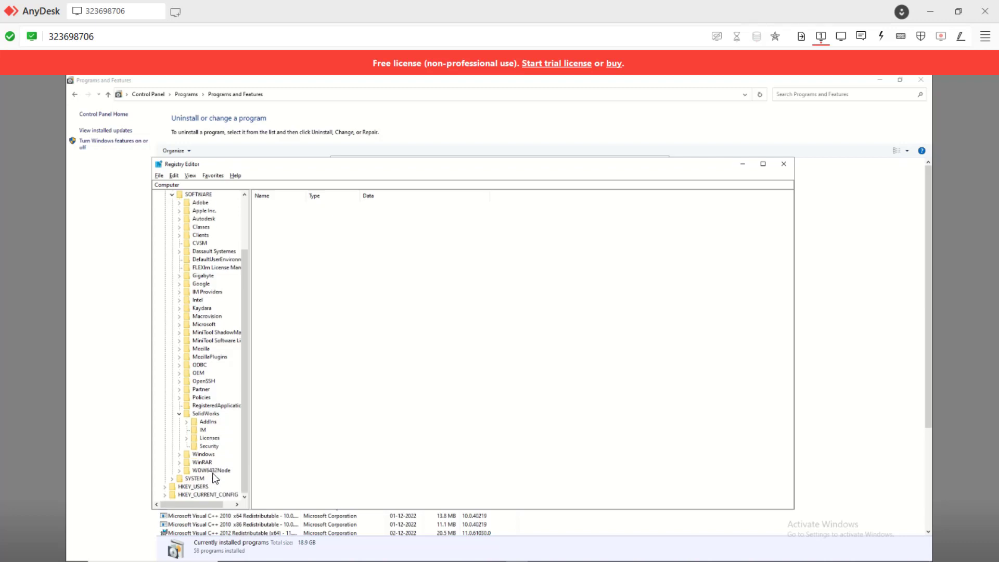
{"action": "right_click", "coordinate": [205, 415]}
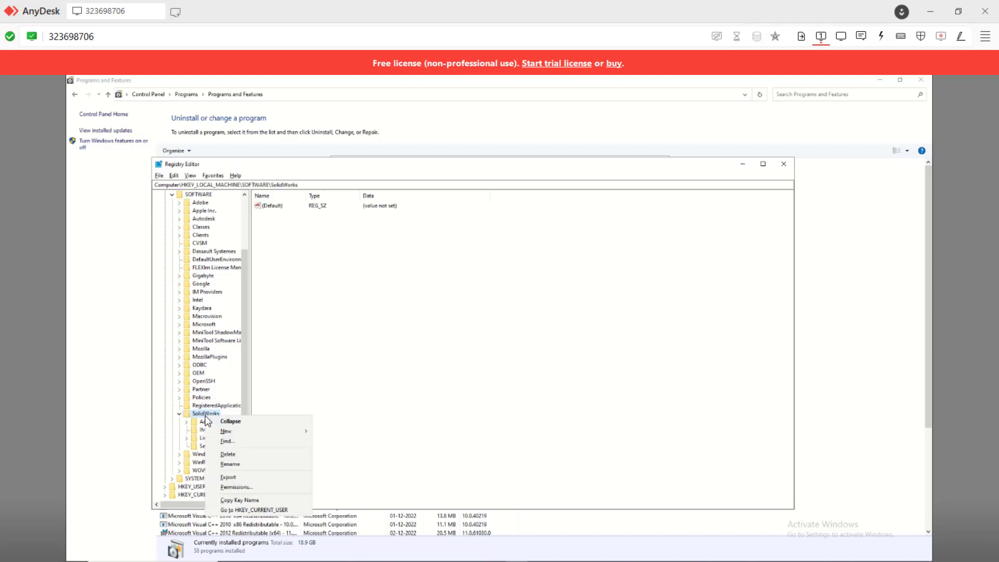
{"action": "left_click", "coordinate": [227, 455]}
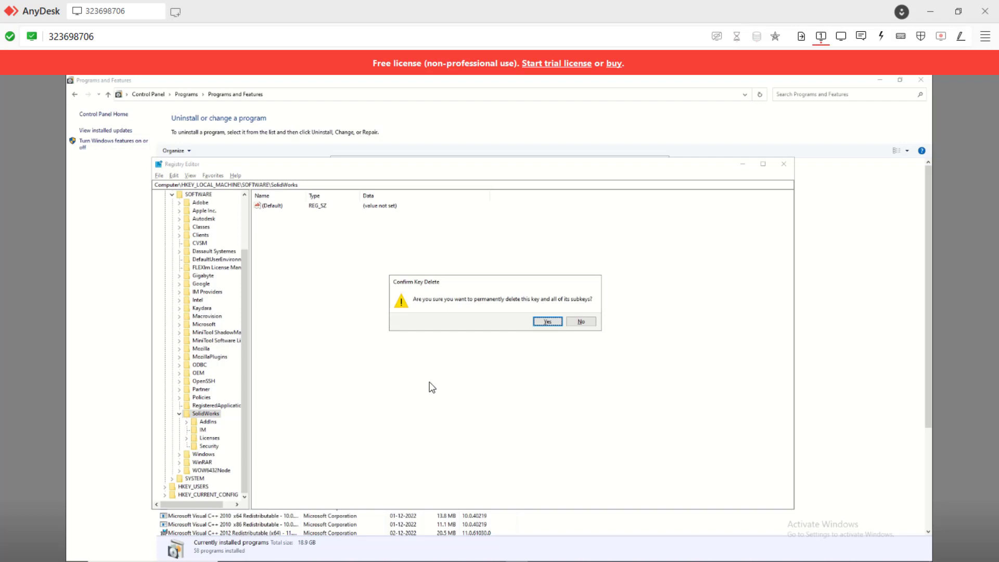
{"action": "left_click", "coordinate": [546, 322]}
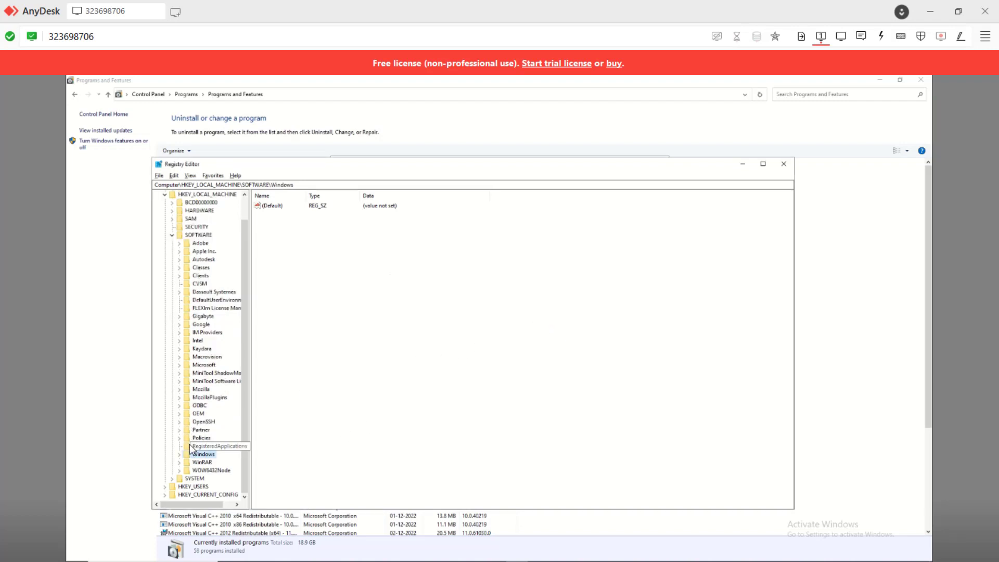
- Collapse HKEY_LOCAL_MACHINE and permanently delete the SolidWorks key with its subkeys from HKEY_CURRENT_USER\SOFTWARE
{"action": "scroll", "coordinate": [171, 318], "scroll_direction": "up", "scroll_amount": 1}
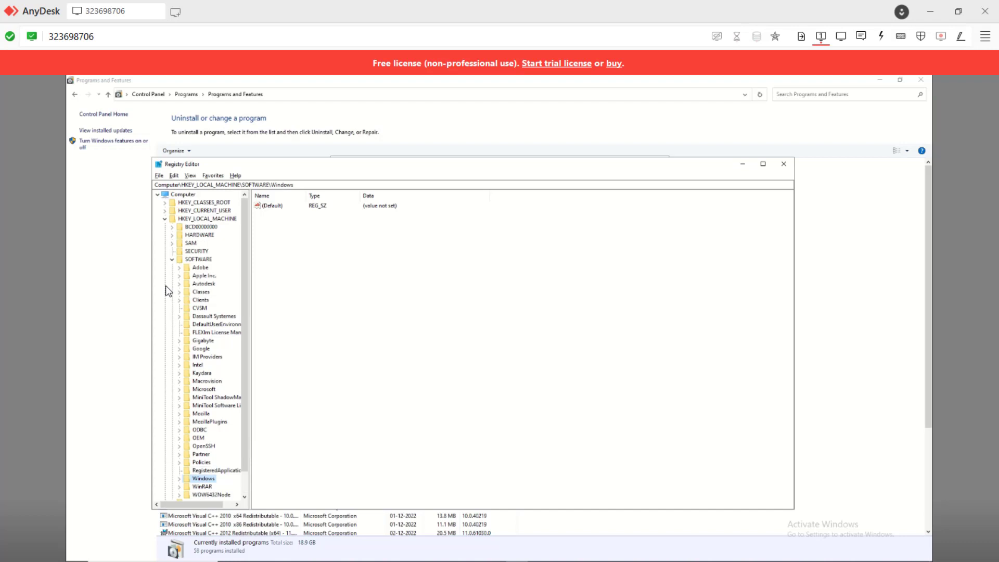
{"action": "left_click", "coordinate": [172, 259]}
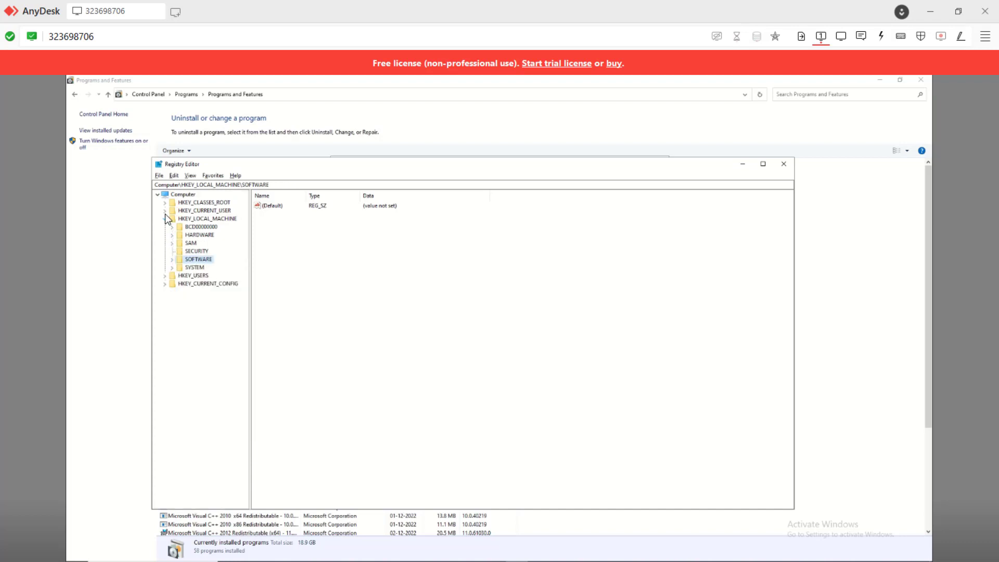
{"action": "left_click", "coordinate": [165, 217]}
{"action": "left_click", "coordinate": [164, 211]}
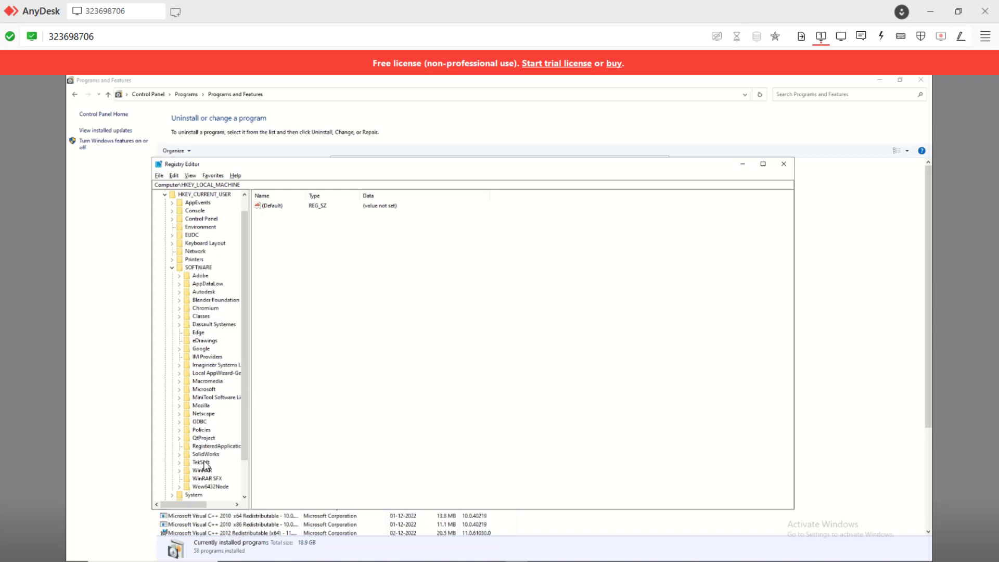
{"action": "left_click", "coordinate": [200, 454]}
{"action": "right_click", "coordinate": [203, 455]}
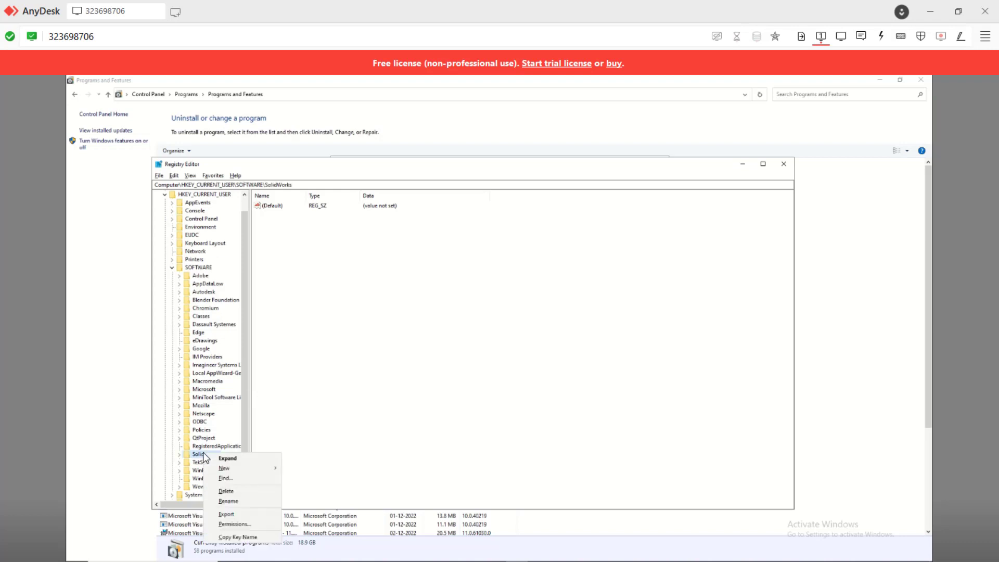
{"action": "left_click", "coordinate": [231, 491]}
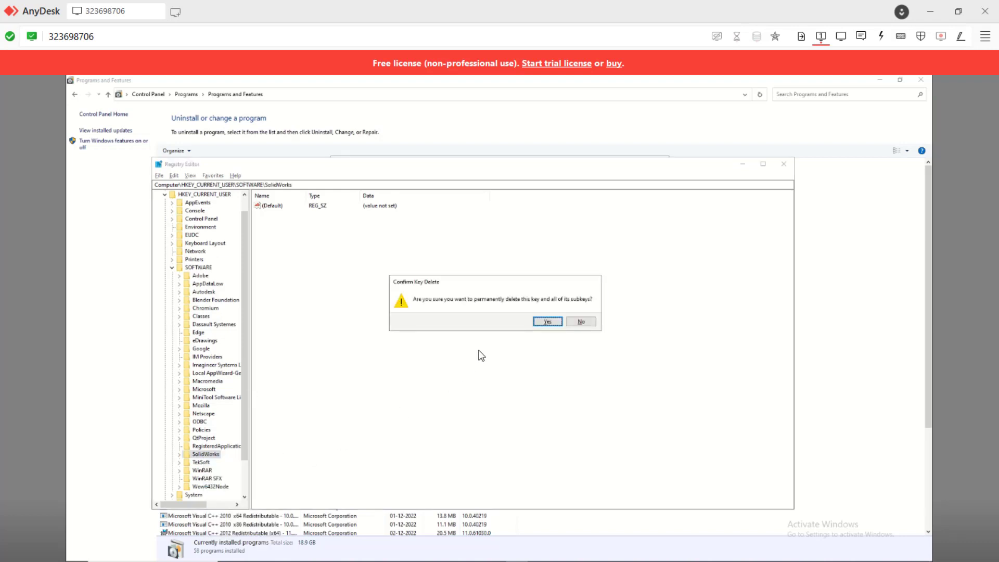
{"action": "left_click", "coordinate": [548, 321]}
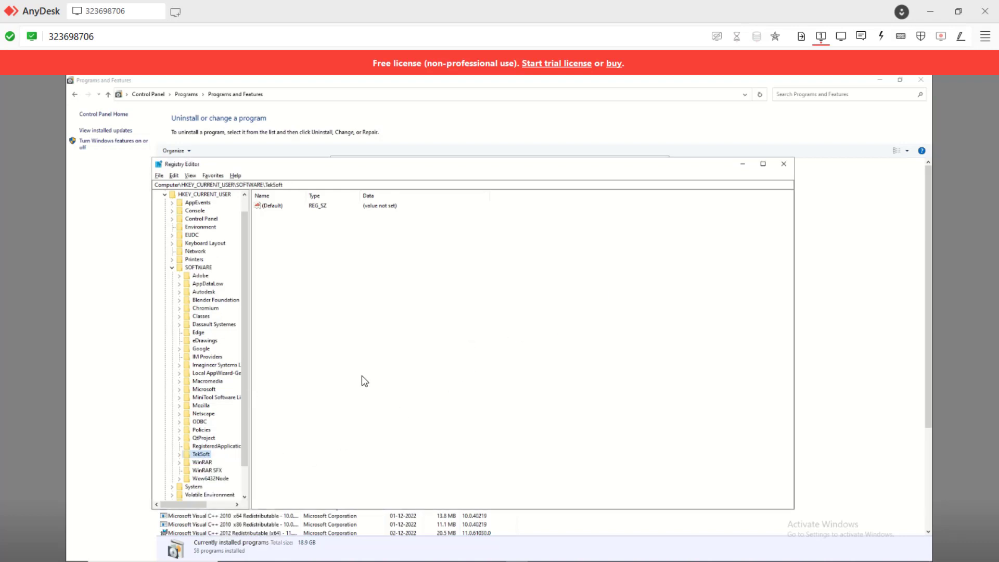
- Check HKEY_USERS and HKEY_CURRENT_CONFIG for leftover SolidWorks keys, and close the Registry Editor
{"action": "left_click", "coordinate": [171, 268]}
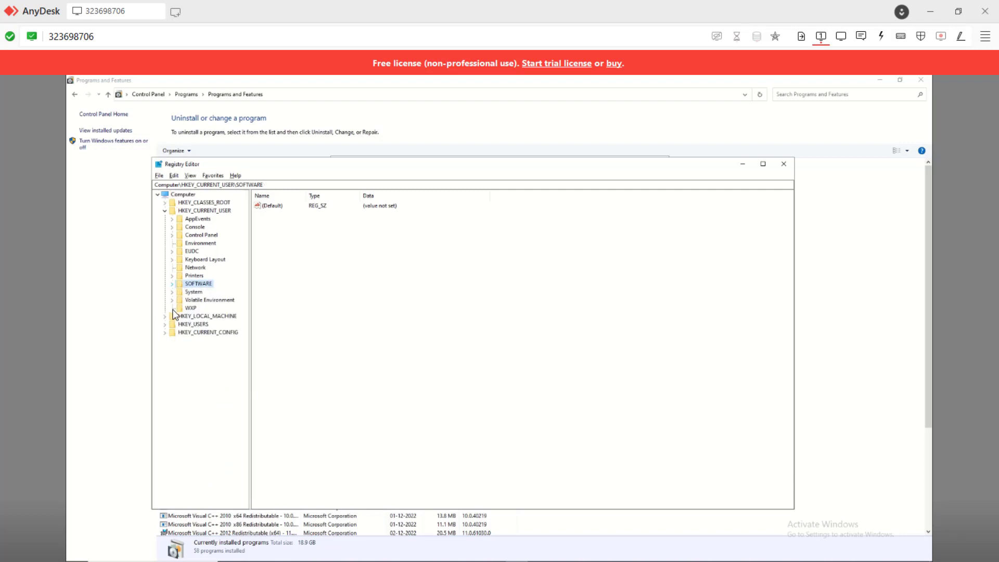
{"action": "left_click", "coordinate": [165, 210]}
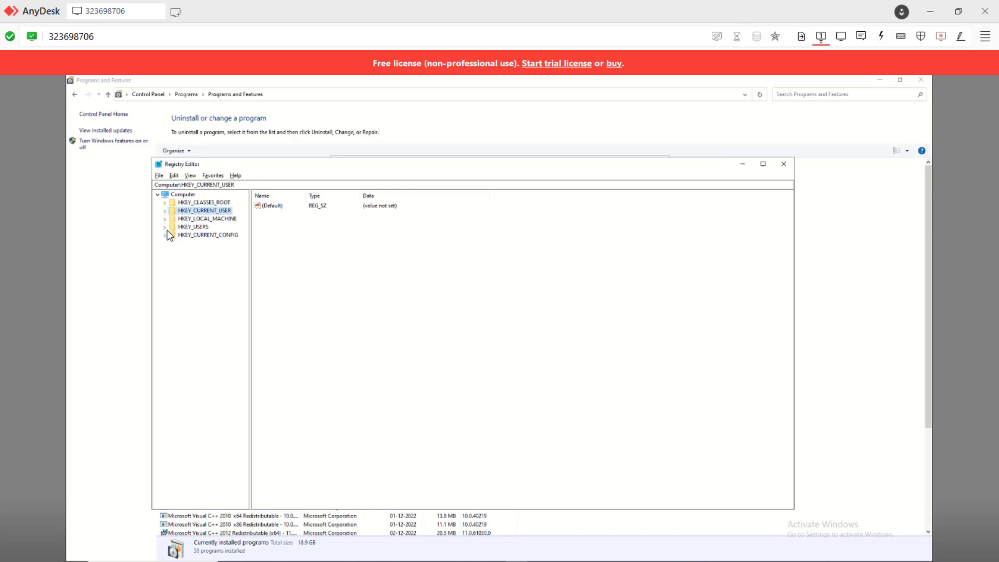
{"action": "left_click", "coordinate": [165, 227]}
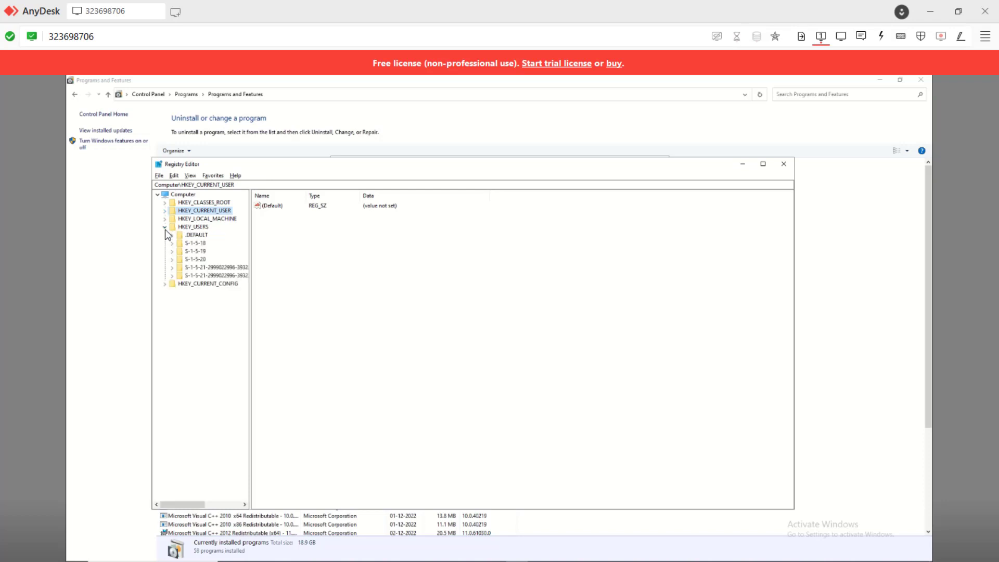
{"action": "left_click", "coordinate": [165, 227]}
{"action": "left_click", "coordinate": [165, 236]}
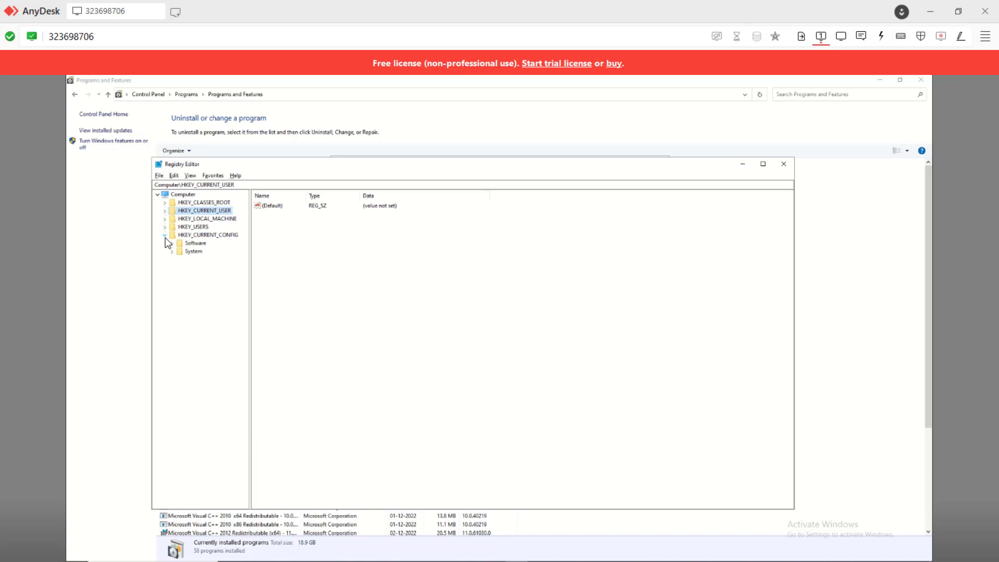
{"action": "left_click", "coordinate": [173, 244]}
{"action": "left_click", "coordinate": [173, 261]}
{"action": "left_click", "coordinate": [165, 235]}
{"action": "left_click", "coordinate": [783, 165]}
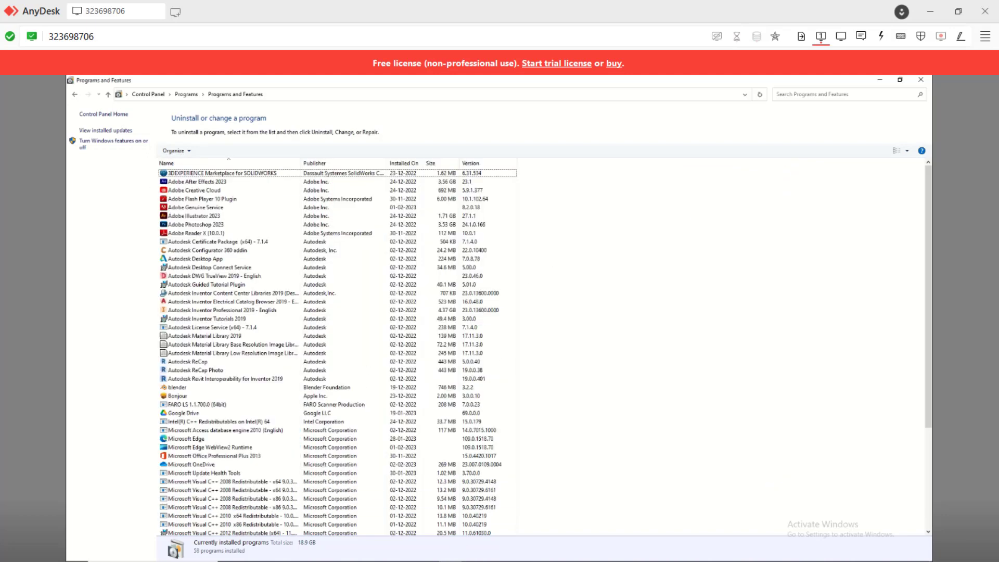
- Switch to the SOLIDWORKS 2022 SP5.0 Installation Manager and set the installation location to C:\Program Files\SOLIDWORKS Corp 2022 SP5
{"action": "left_click", "coordinate": [473, 553]}
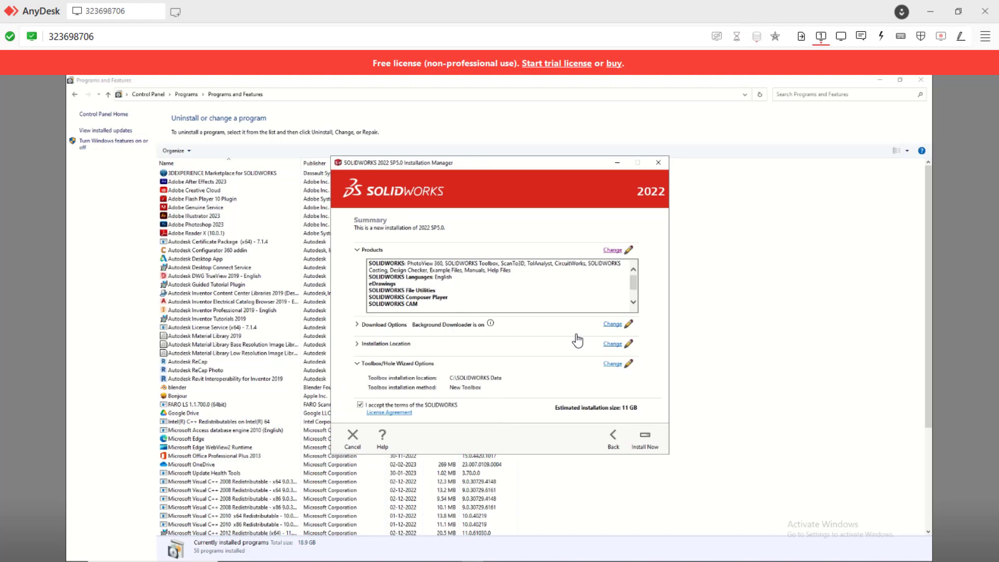
{"action": "left_click", "coordinate": [613, 346]}
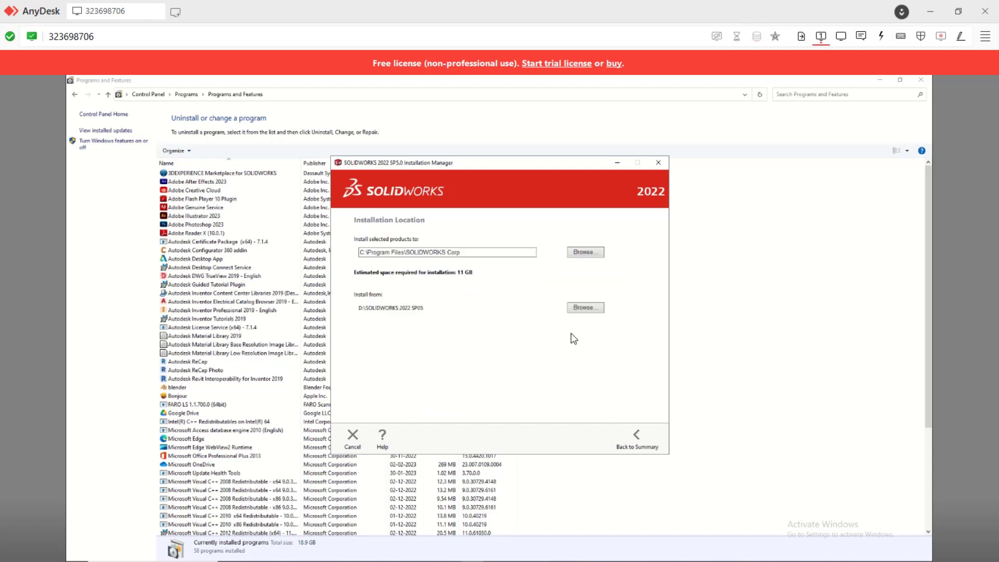
{"action": "left_click", "coordinate": [487, 253]}
{"action": "type", "text": "2022"}
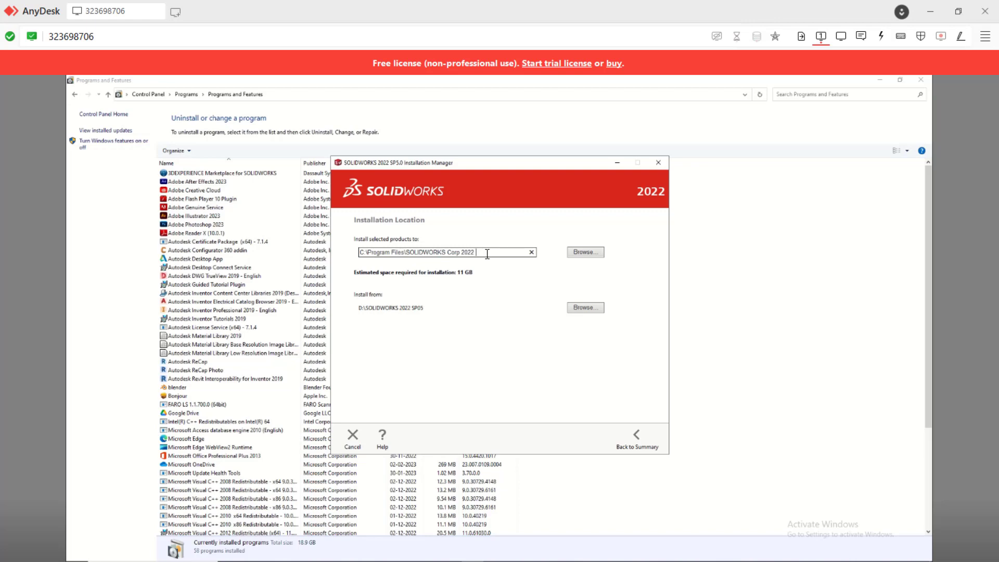
{"action": "type", "text": " SP5"}
{"action": "left_click", "coordinate": [637, 442]}
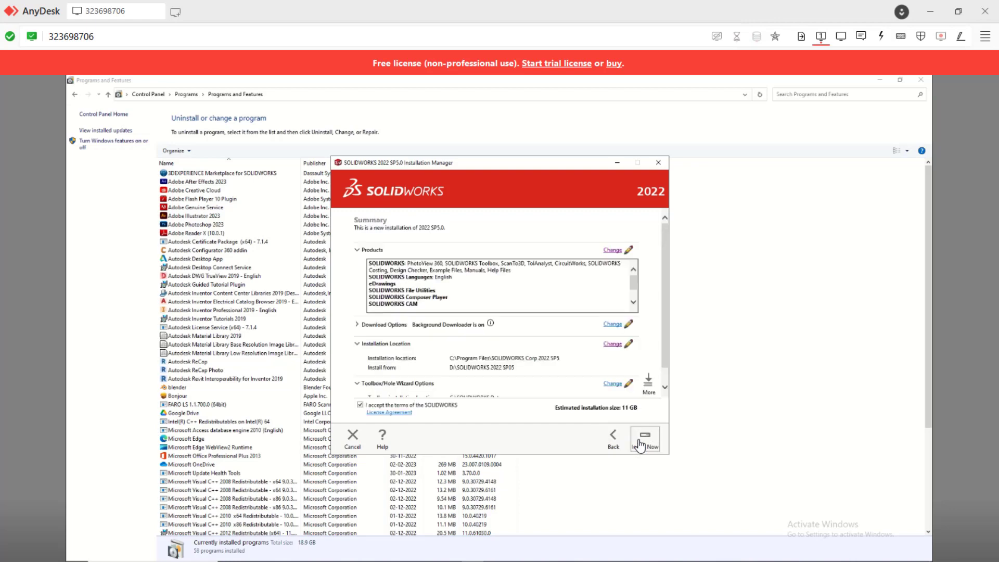
- Set the new Toolbox location to C:\SOLIDWORKS Data 2022 SP5 and start the installation
{"action": "scroll", "coordinate": [601, 373], "scroll_direction": "down", "scroll_amount": 1}
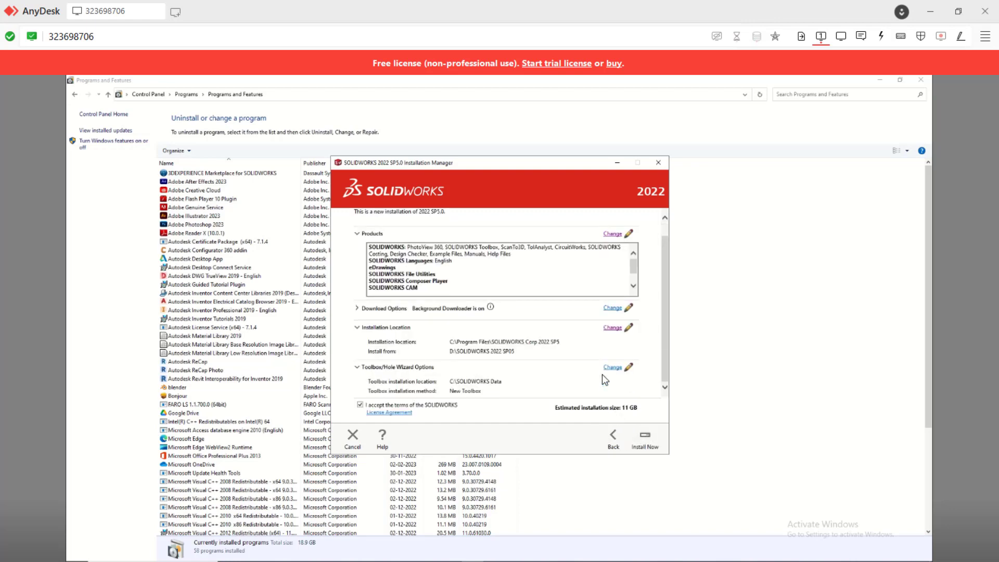
{"action": "left_click", "coordinate": [616, 368]}
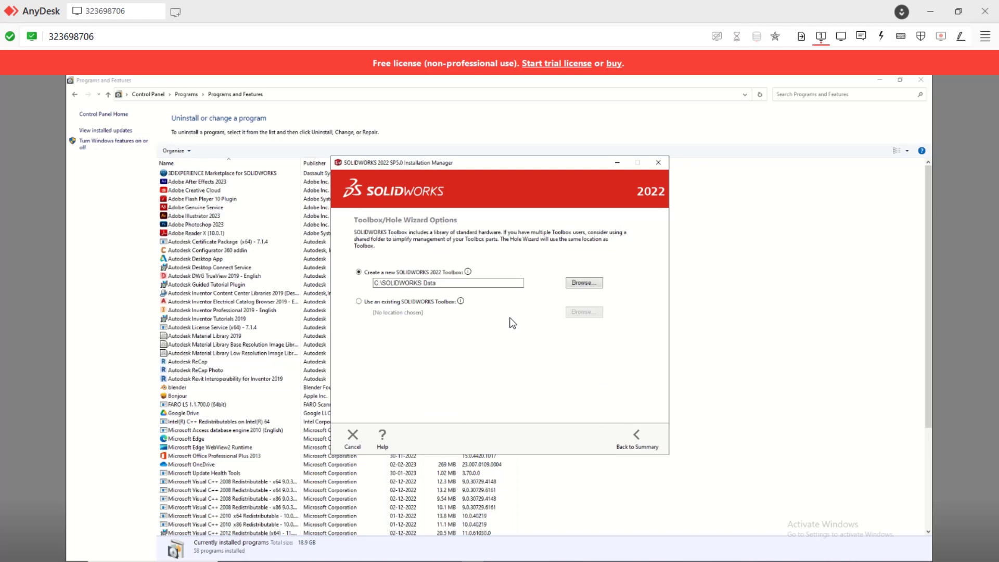
{"action": "left_click", "coordinate": [464, 283]}
{"action": "type", "text": "2022 SP5"}
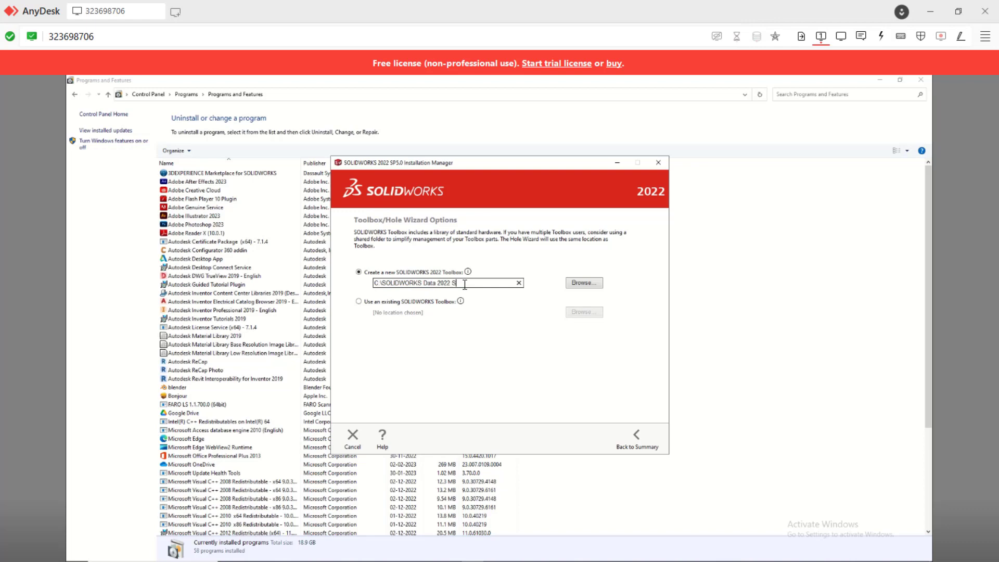
{"action": "left_click", "coordinate": [636, 443]}
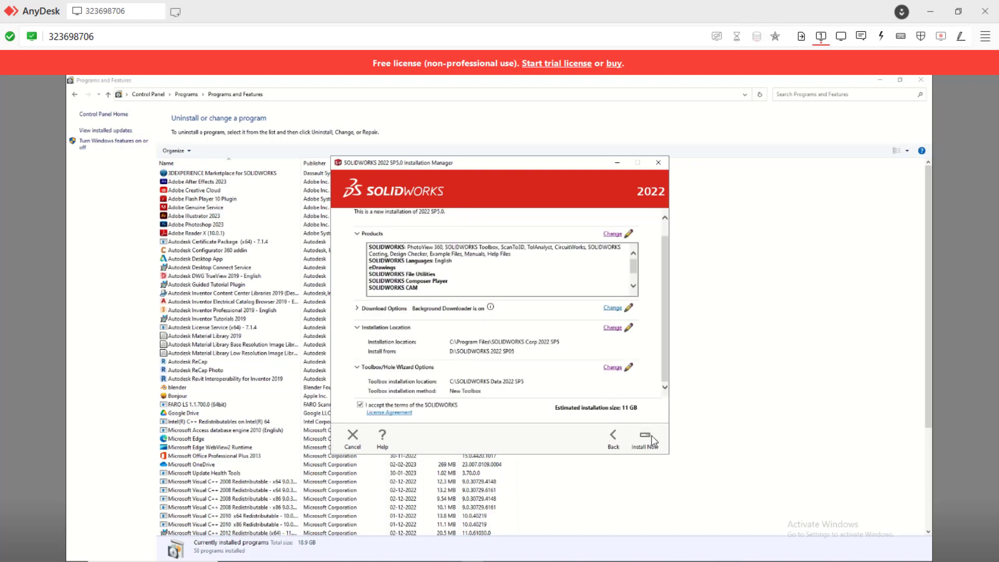
{"action": "left_click", "coordinate": [652, 439]}
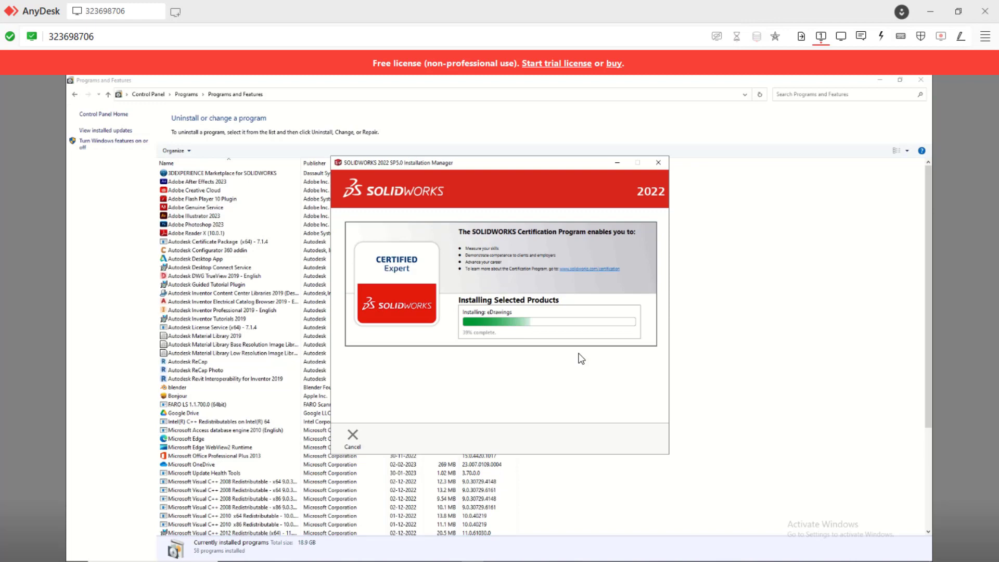
{"action": "scroll", "coordinate": [265, 426], "scroll_direction": "down", "scroll_amount": 5}
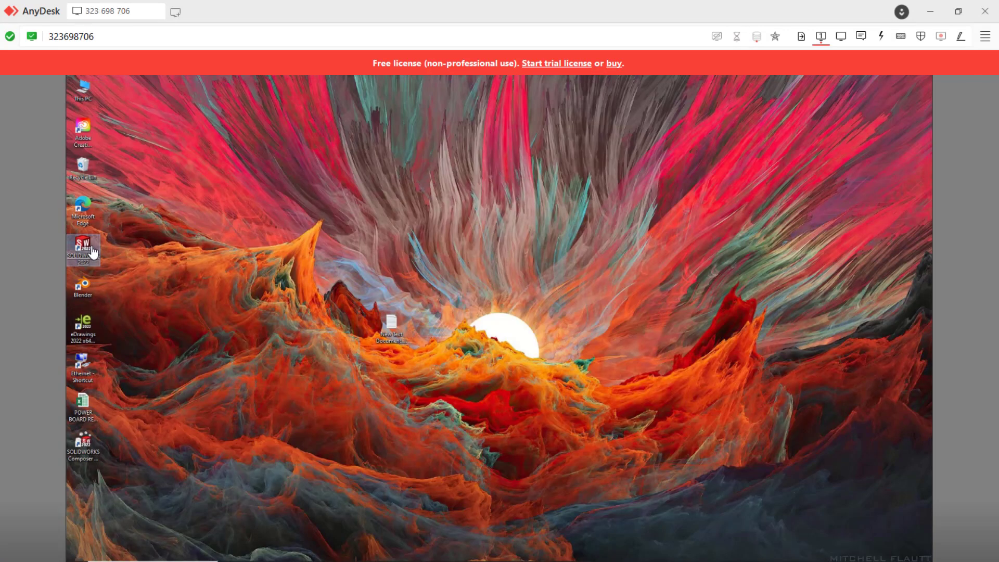
- Launch SOLIDWORKS 2022 from the desktop and proceed to the product selection in the Product Activation wizard
{"action": "double_click", "coordinate": [93, 253]}
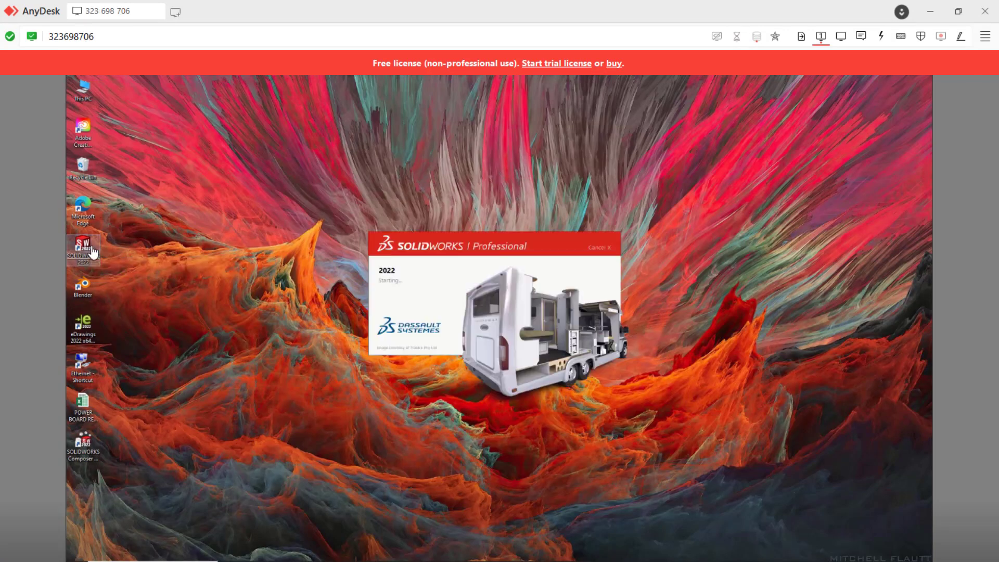
{"action": "right_click", "coordinate": [92, 253]}
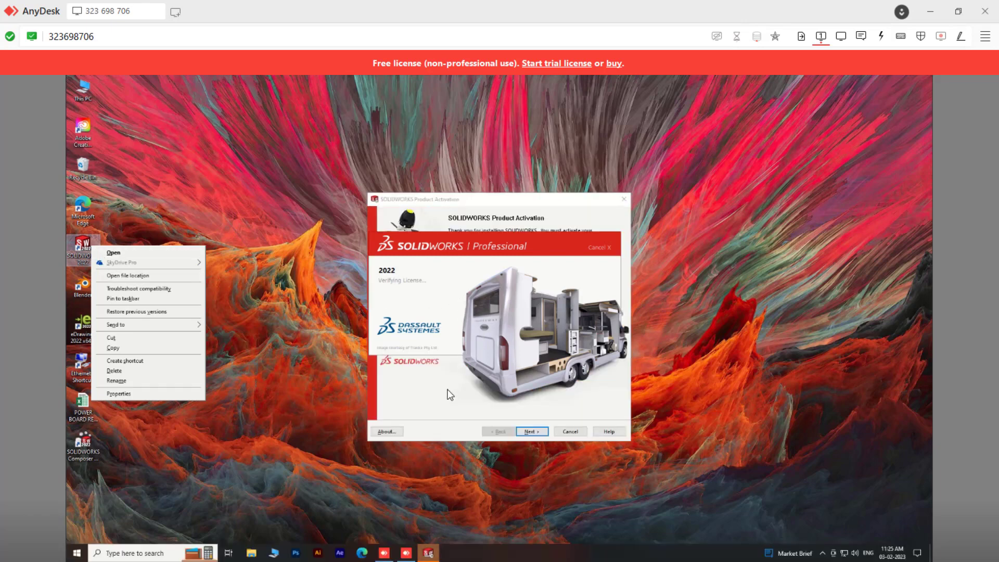
{"action": "left_click", "coordinate": [451, 394]}
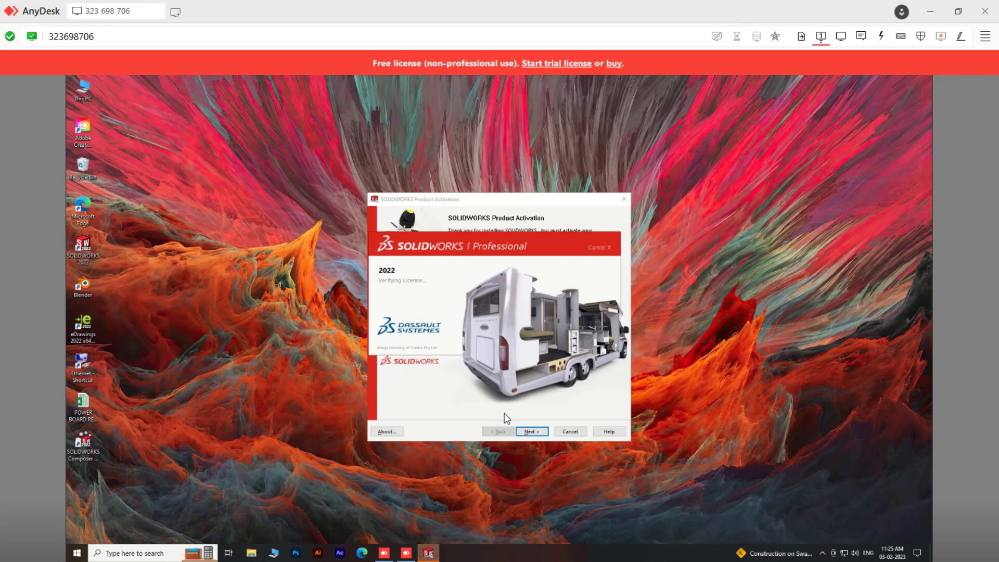
{"action": "left_click", "coordinate": [531, 432]}
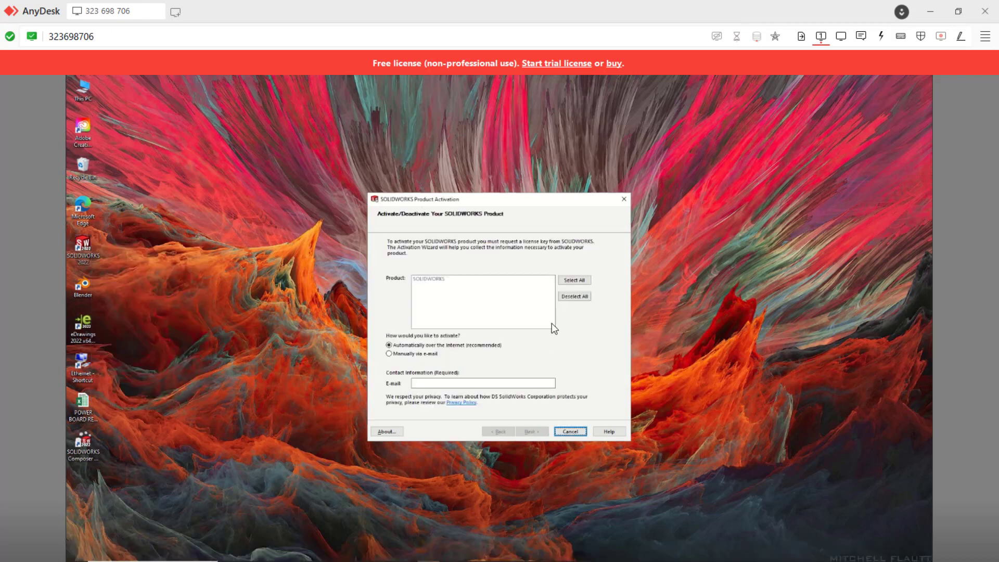
- Activate all listed products automatically over the Internet using the contact e-mail, and accept the SOLIDWORKS License Agreement
{"action": "left_click", "coordinate": [574, 280]}
{"action": "left_click", "coordinate": [440, 387]}
{"action": "key", "text": "ctrl+v"}
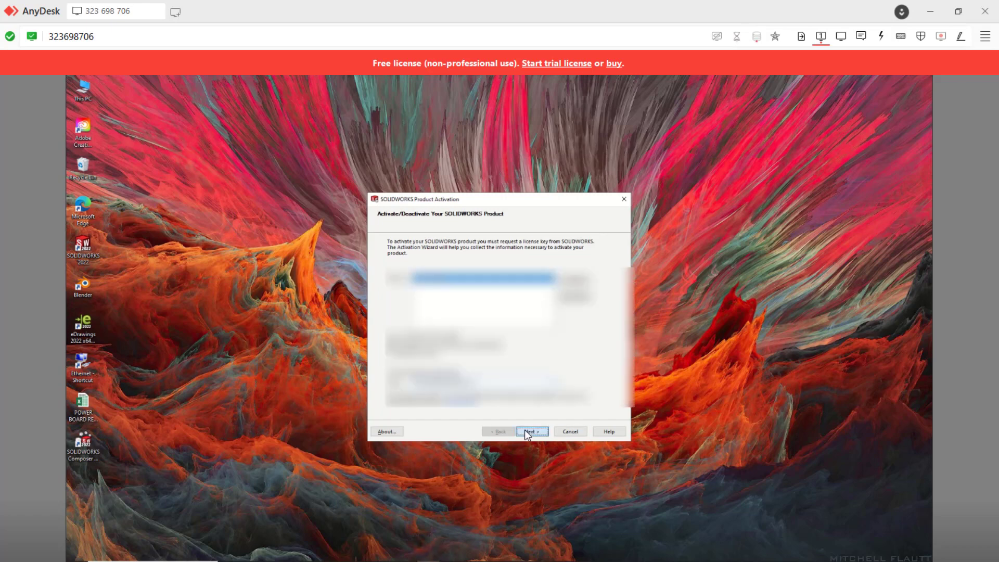
{"action": "left_click", "coordinate": [527, 433]}
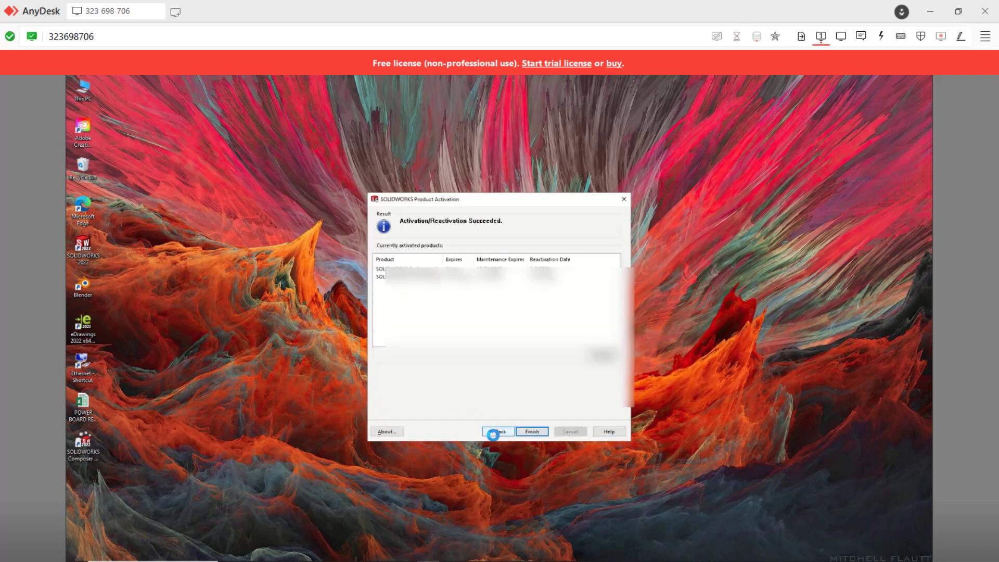
{"action": "left_click", "coordinate": [533, 431]}
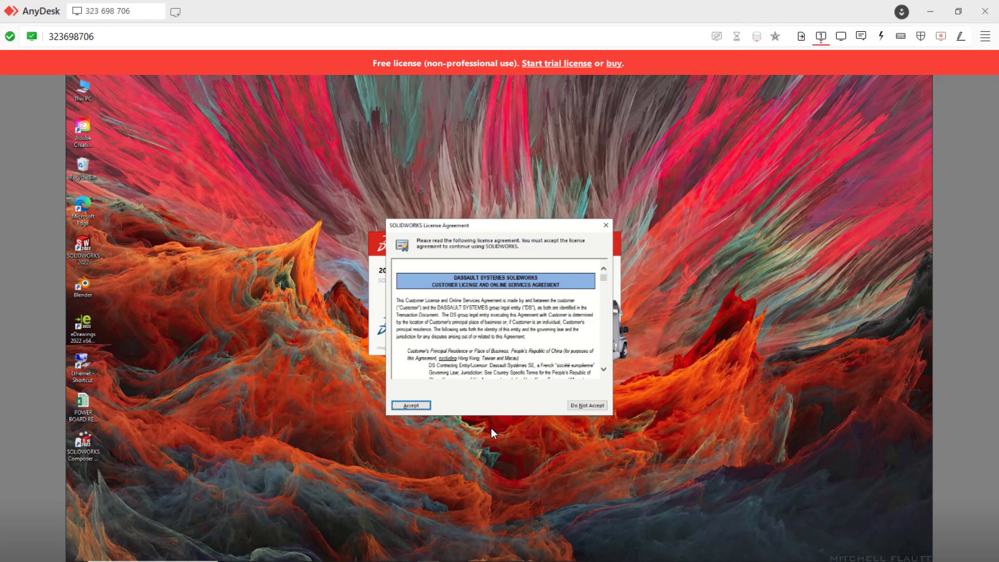
{"action": "left_click", "coordinate": [409, 406]}
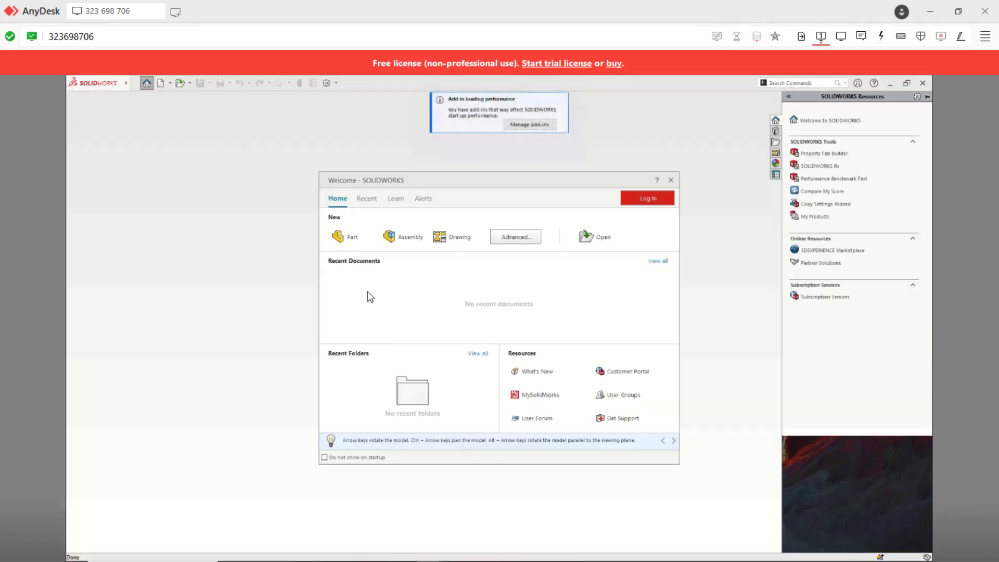
- Create a new part, setting the default template units to MMGS (millimeter, gram, second) and keeping the ANSI dimension standard
{"action": "left_click", "coordinate": [347, 237]}
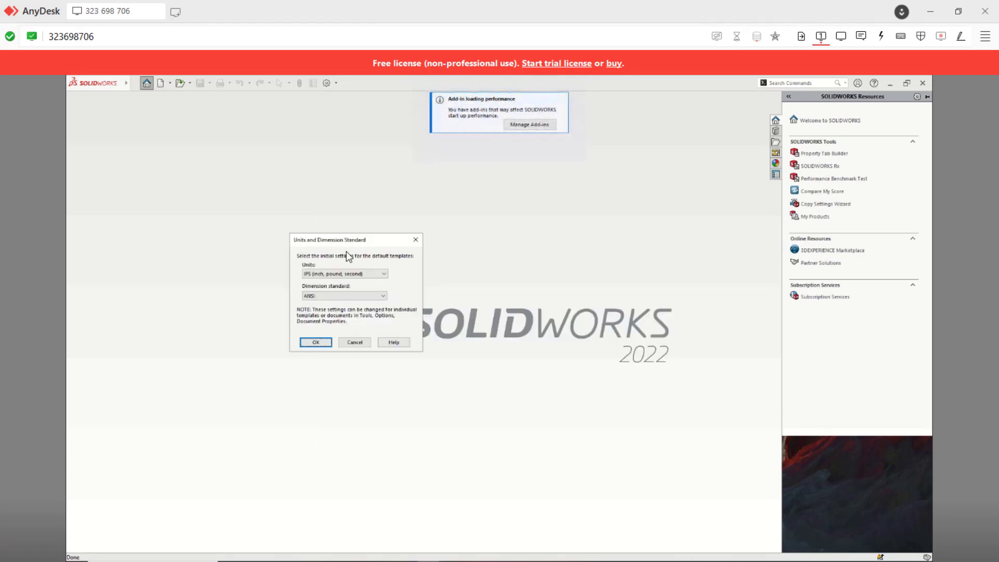
{"action": "left_click", "coordinate": [339, 273]}
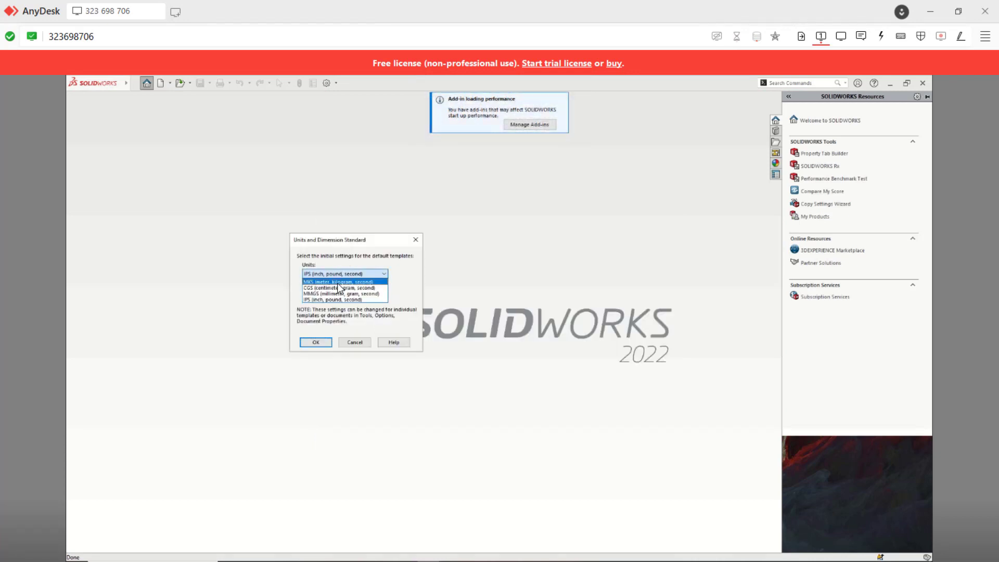
{"action": "left_click", "coordinate": [337, 283]}
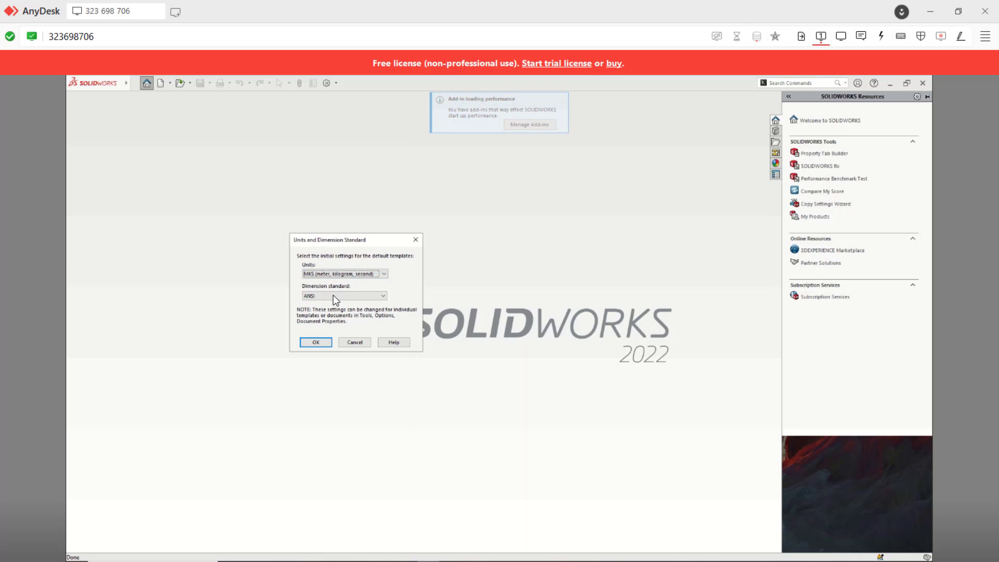
{"action": "left_click", "coordinate": [341, 274]}
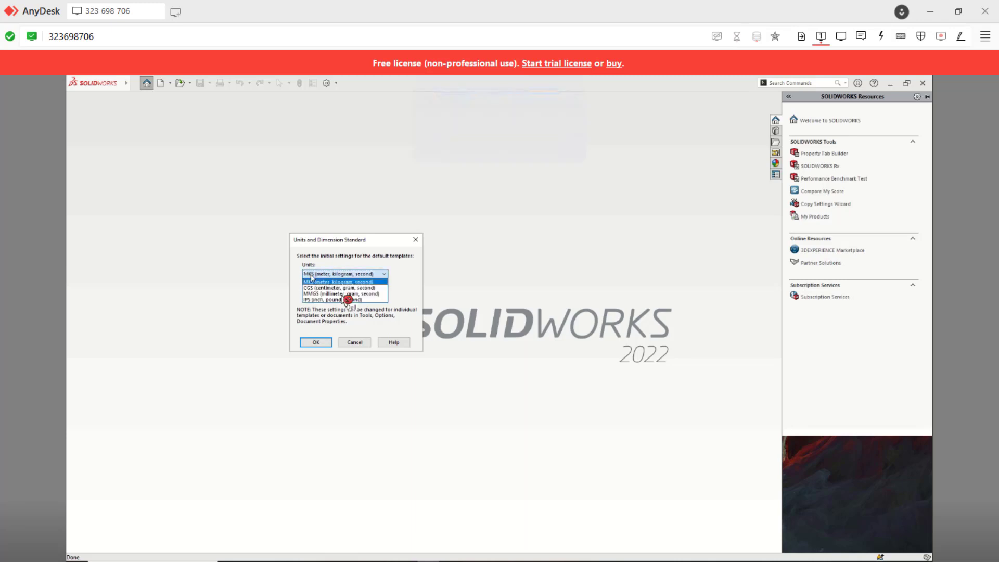
{"action": "left_click", "coordinate": [316, 299]}
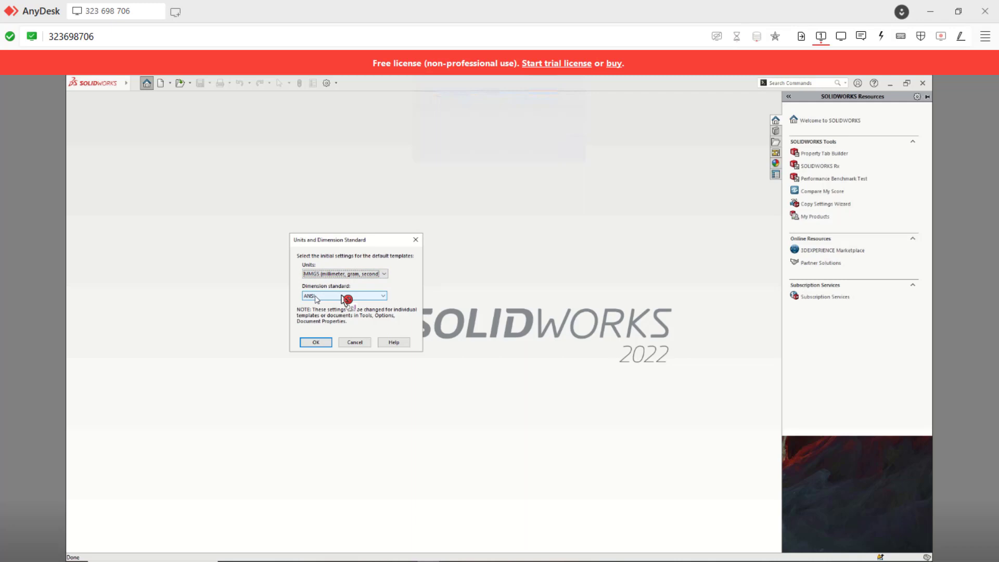
{"action": "left_click", "coordinate": [318, 341]}
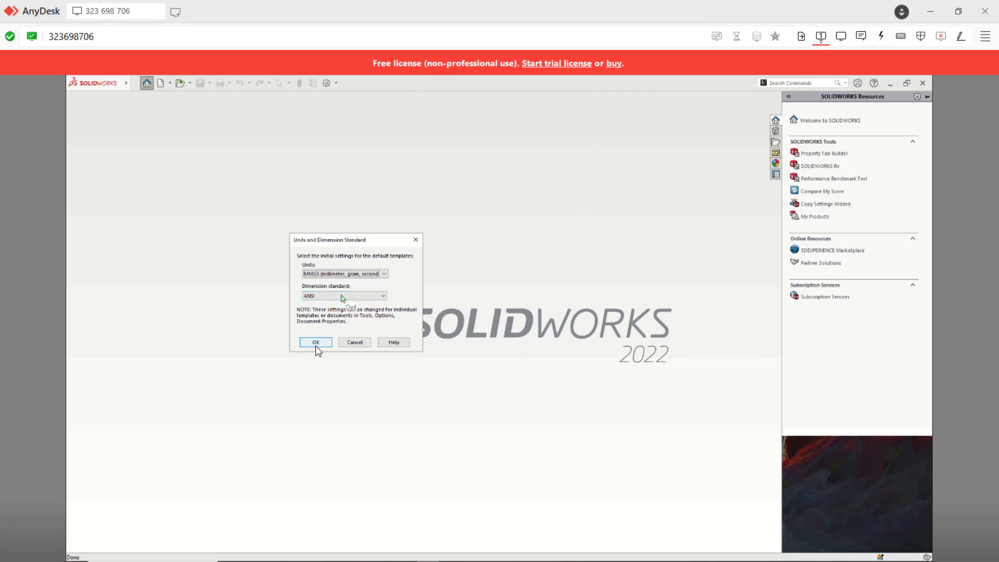
{"action": "left_click", "coordinate": [316, 343]}
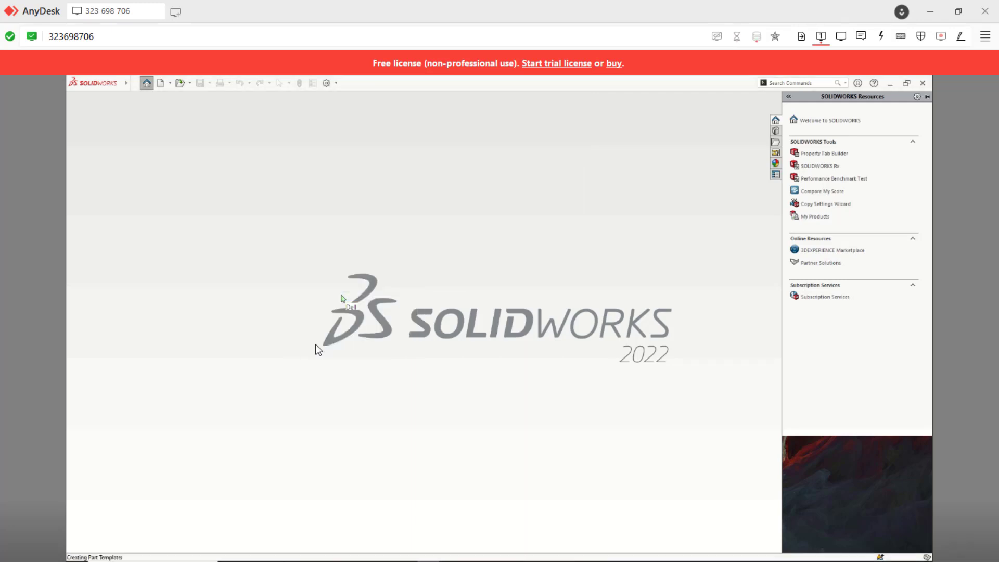